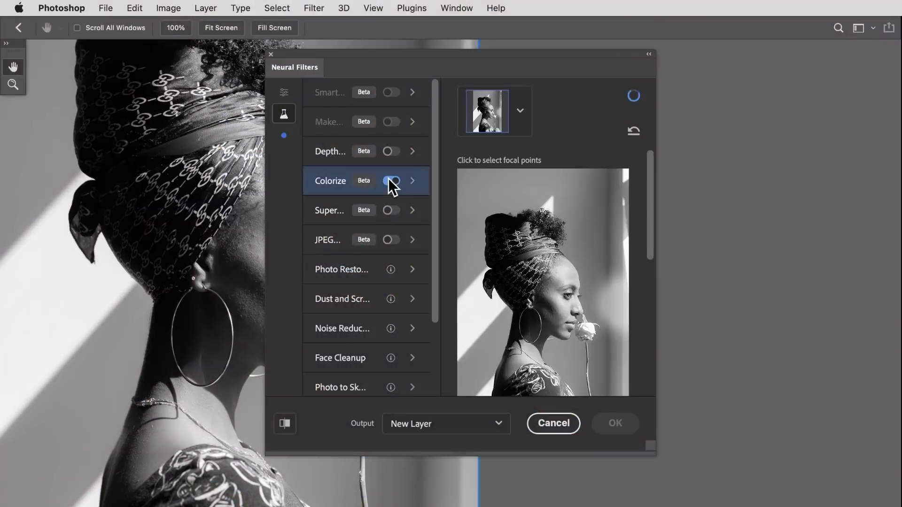
# - Resize the Neural Filters panel so the full filter names are visible
pyautogui.moveTo(268, 454); pyautogui.dragTo(350, 480)
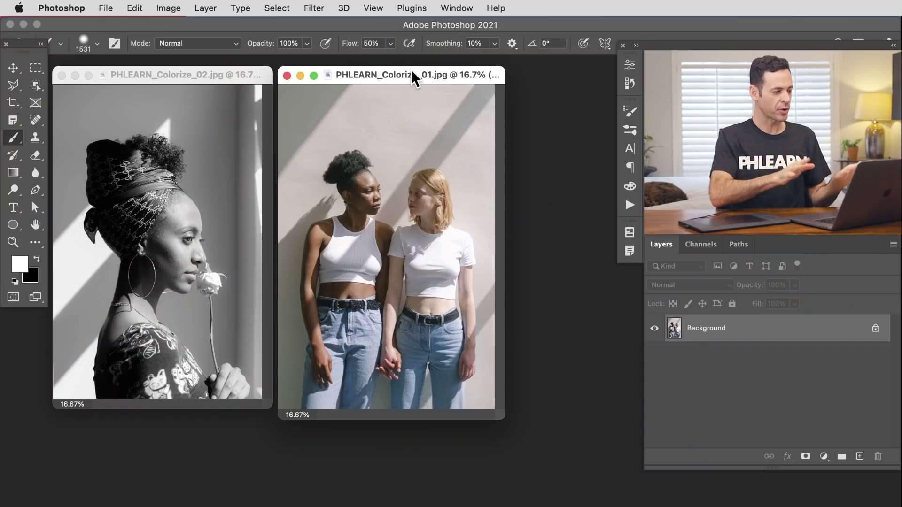
# - Show PHLEARN_Colorize_02 in full-screen mode, zoomed in and panned to frame the woman's face
pyautogui.click(254, 75)
pyautogui.click(430, 80)
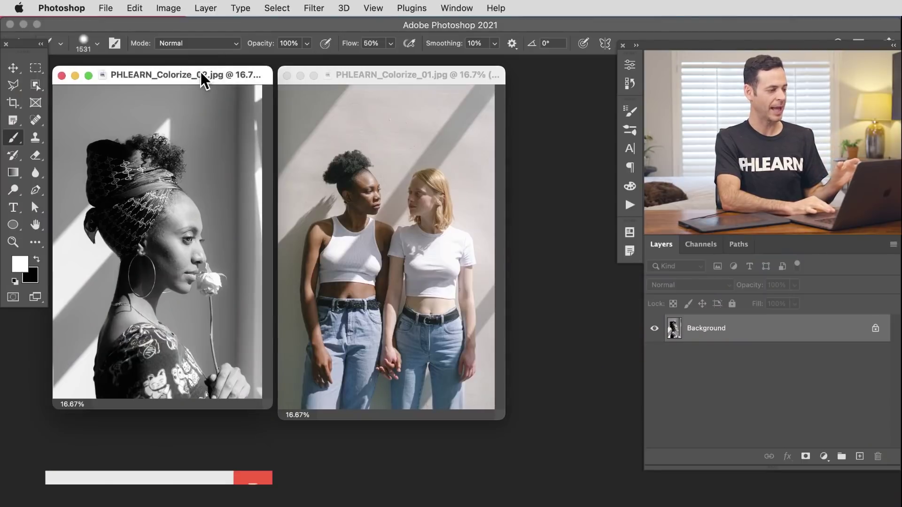
pyautogui.press('f')
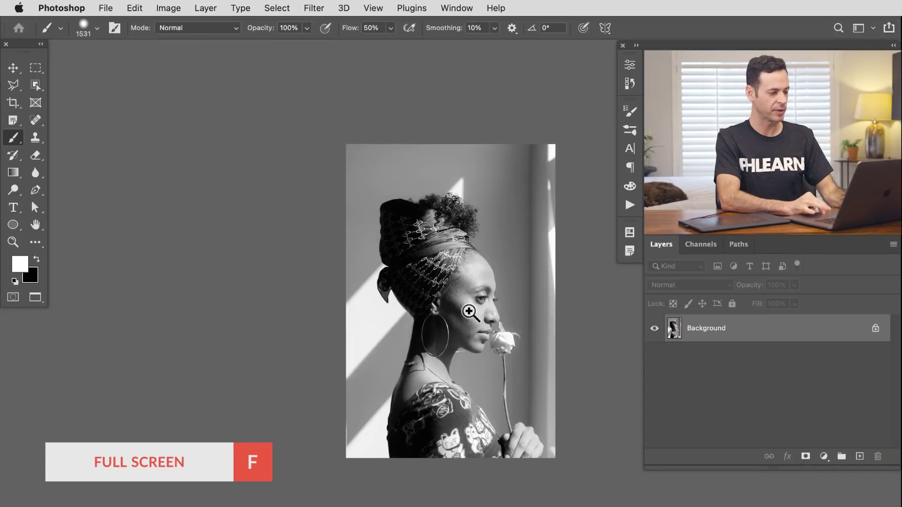
pyautogui.click(469, 312)
pyautogui.moveTo(489, 316); pyautogui.dragTo(282, 284)
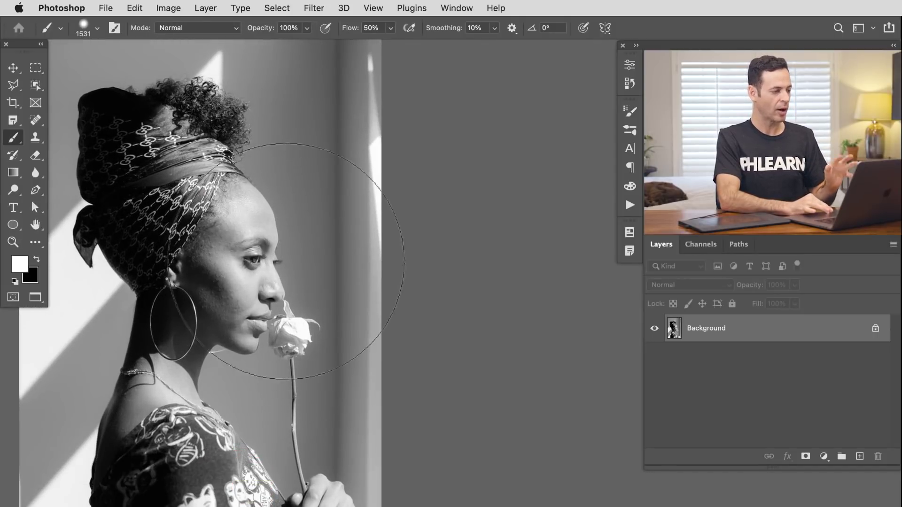
pyautogui.click(312, 9)
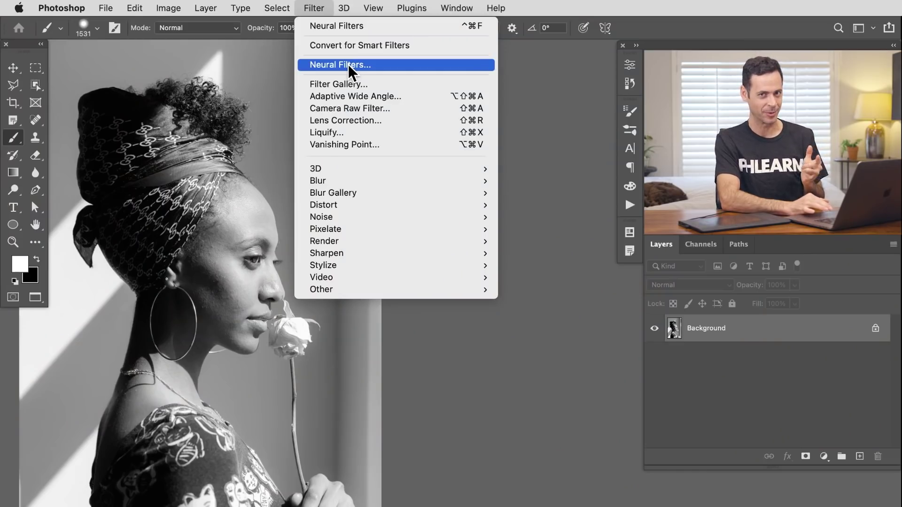
# - Launch Filter > Neural Filters on the portrait and widen the panel while it loads
pyautogui.click(348, 64)
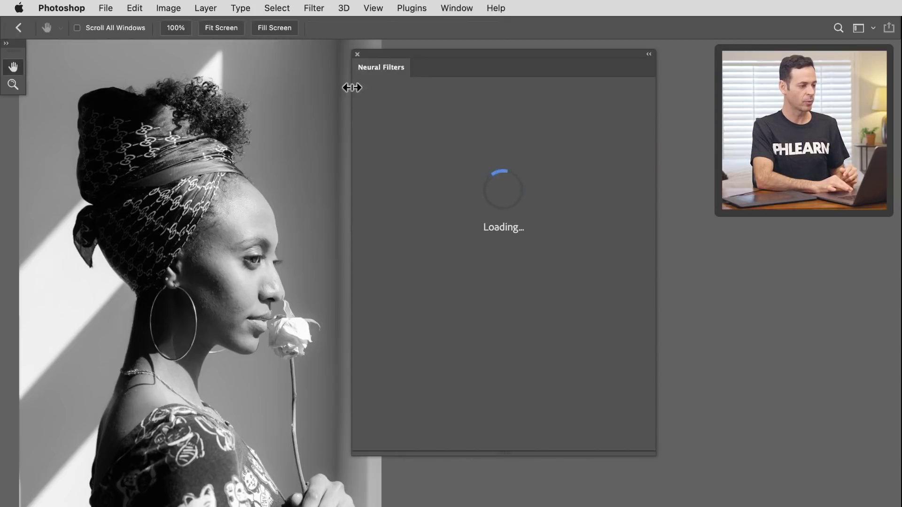
pyautogui.moveTo(352, 87); pyautogui.dragTo(265, 94)
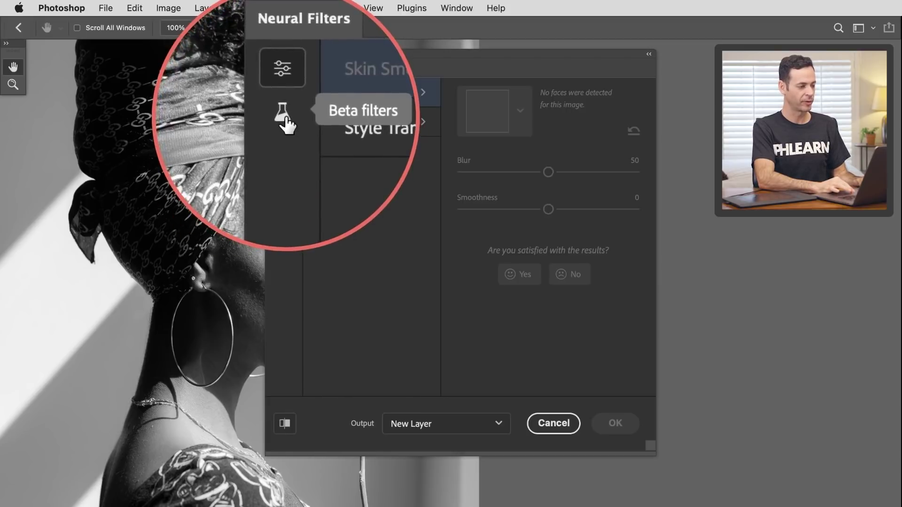
# - Enable the Beta Colorize filter and move its panel off the face as a single column
pyautogui.click(284, 115)
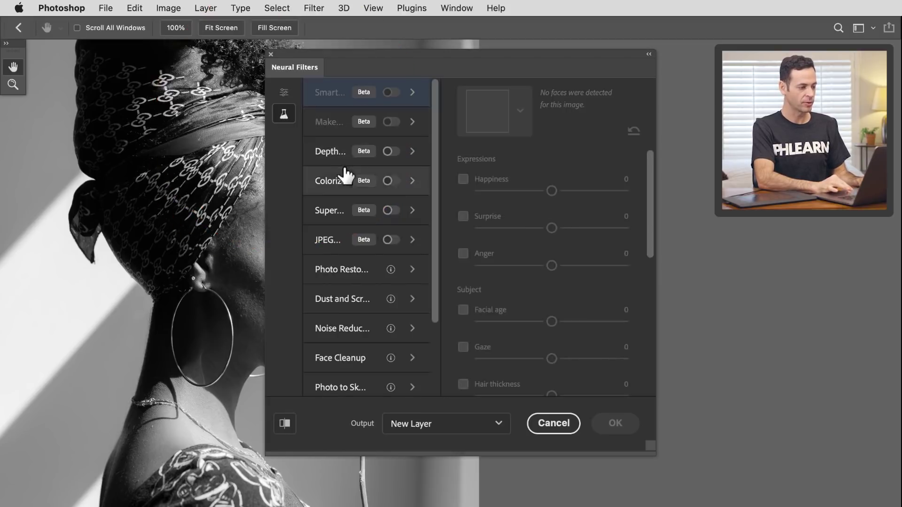
pyautogui.click(387, 181)
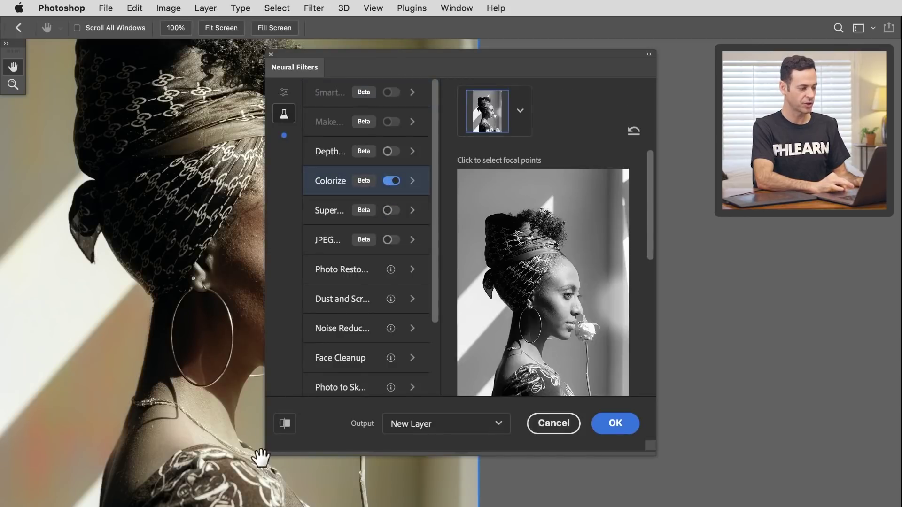
pyautogui.moveTo(266, 455); pyautogui.dragTo(350, 480)
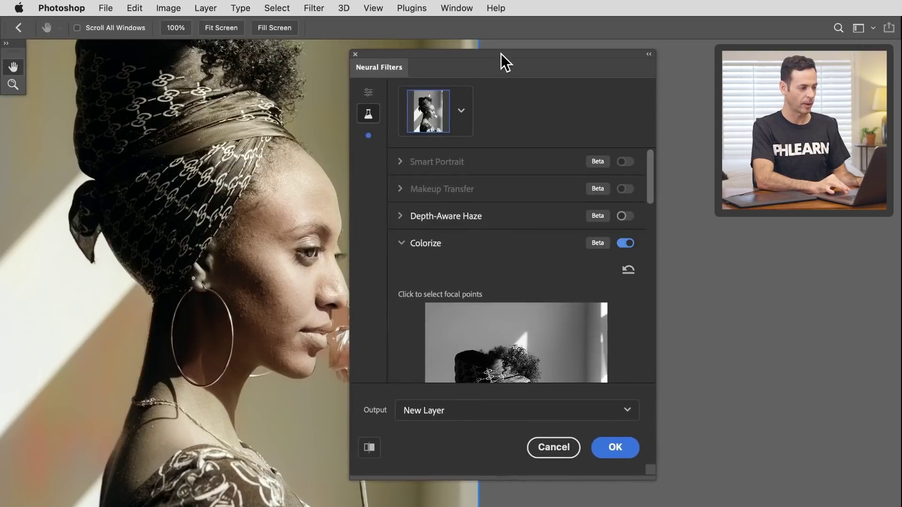
pyautogui.moveTo(501, 53); pyautogui.dragTo(515, 42)
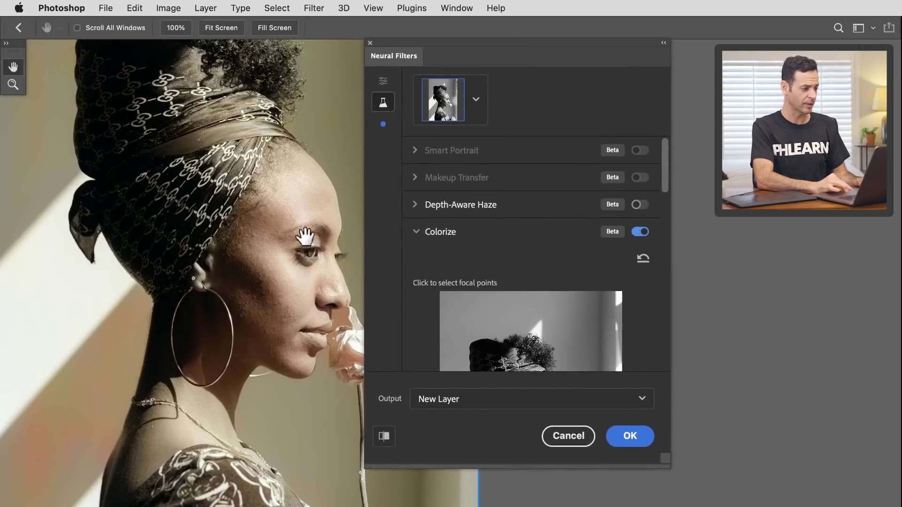
# - Pan the colorized preview across her face and the rose, then scroll to the Scene sliders
pyautogui.moveTo(306, 237); pyautogui.dragTo(220, 191)
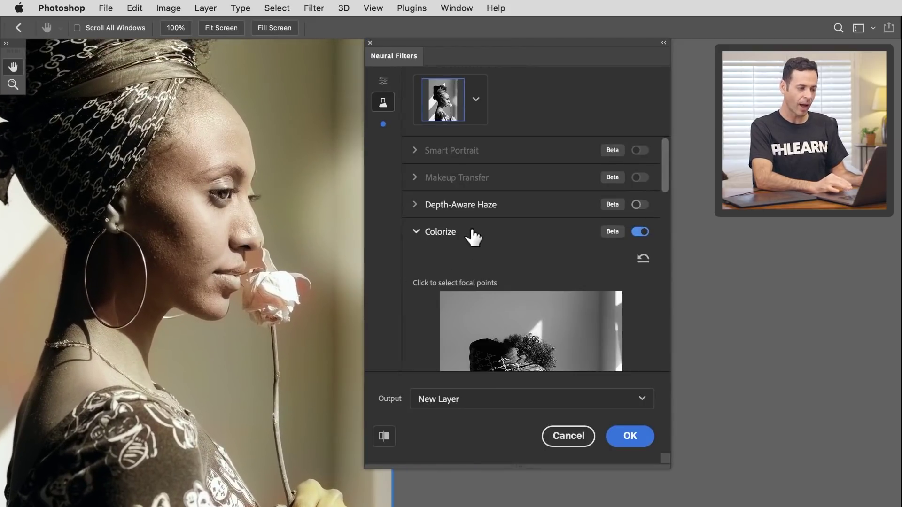
pyautogui.scroll(-4, 473, 237)
pyautogui.moveTo(182, 236); pyautogui.dragTo(244, 229)
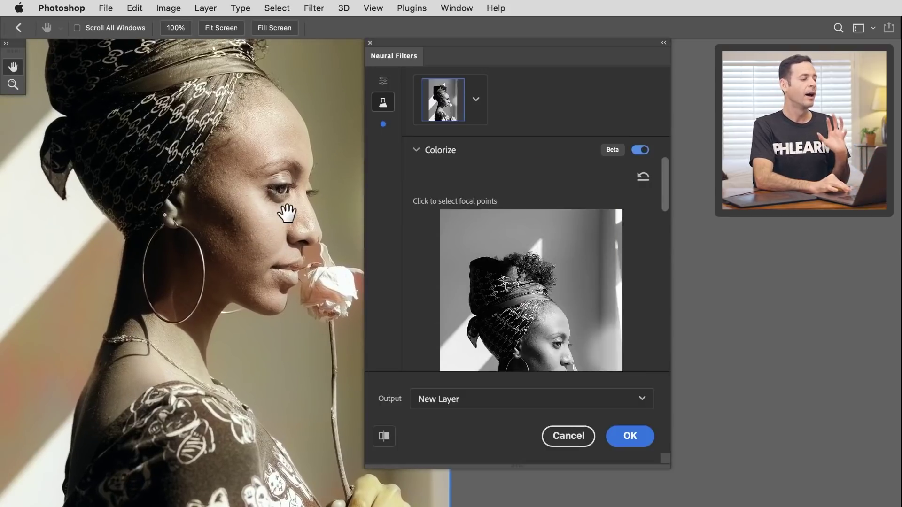
pyautogui.moveTo(297, 223); pyautogui.dragTo(258, 267)
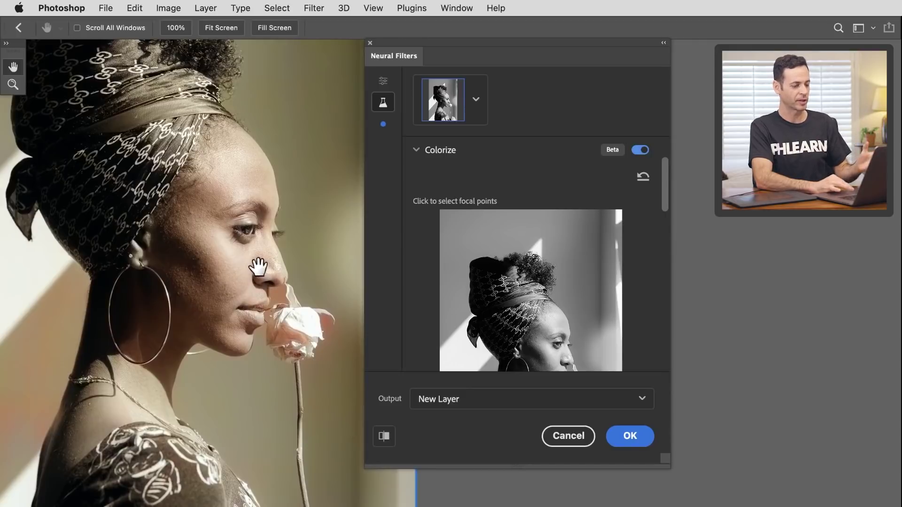
pyautogui.scroll(-8, 511, 212)
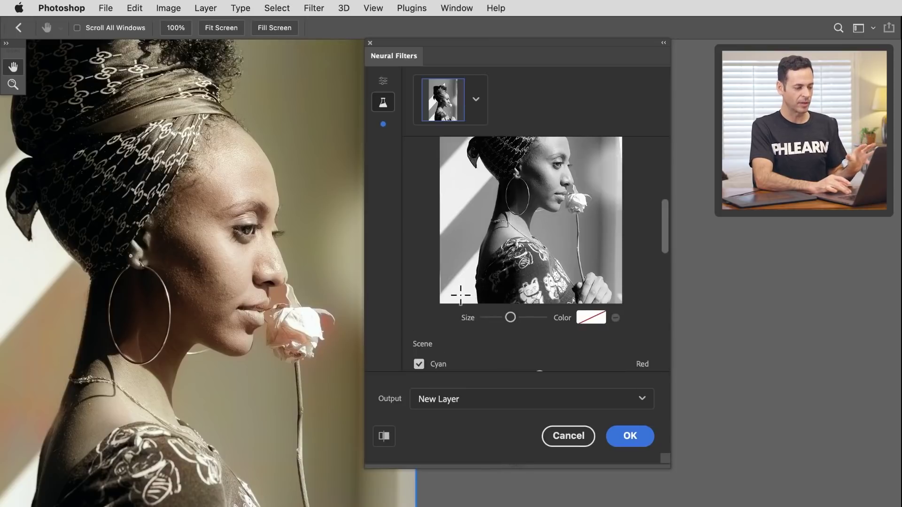
pyautogui.scroll(-6, 462, 294)
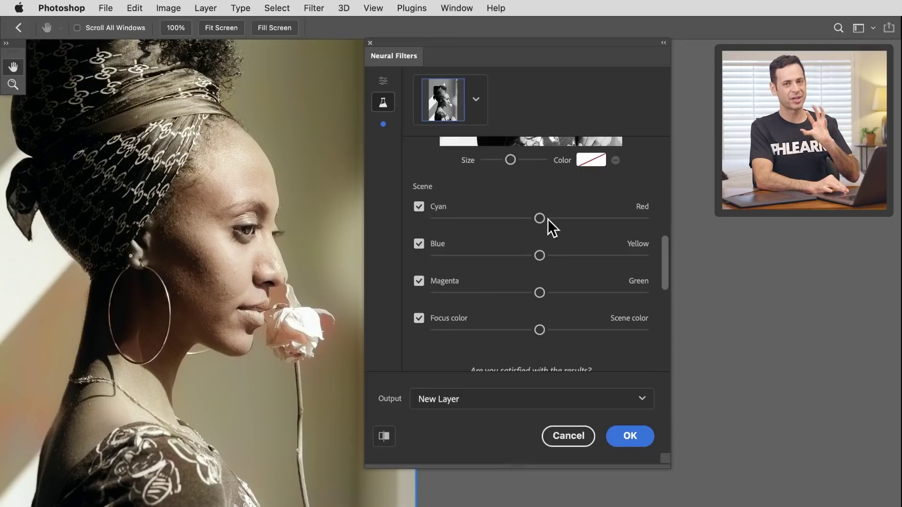
# - Try the Cyan/Red slider toward red and cyan, then return it to neutral
pyautogui.click(567, 219)
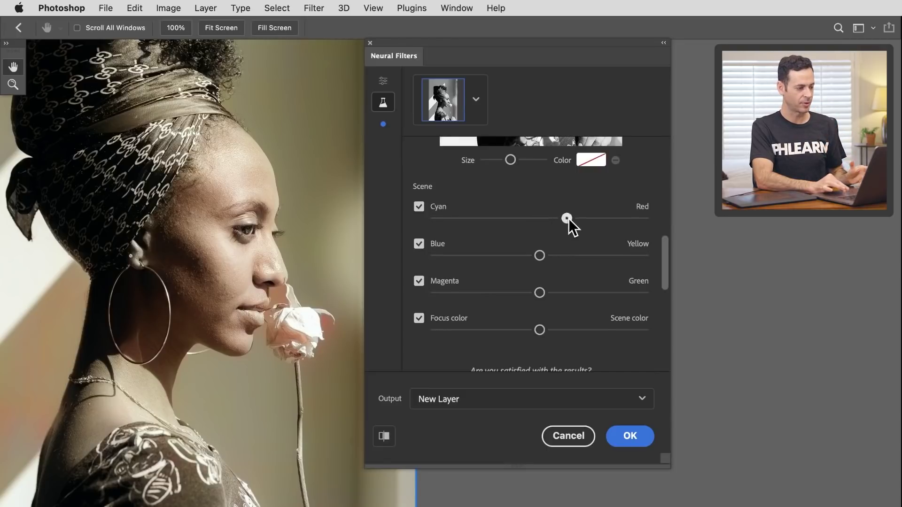
pyautogui.click(498, 218)
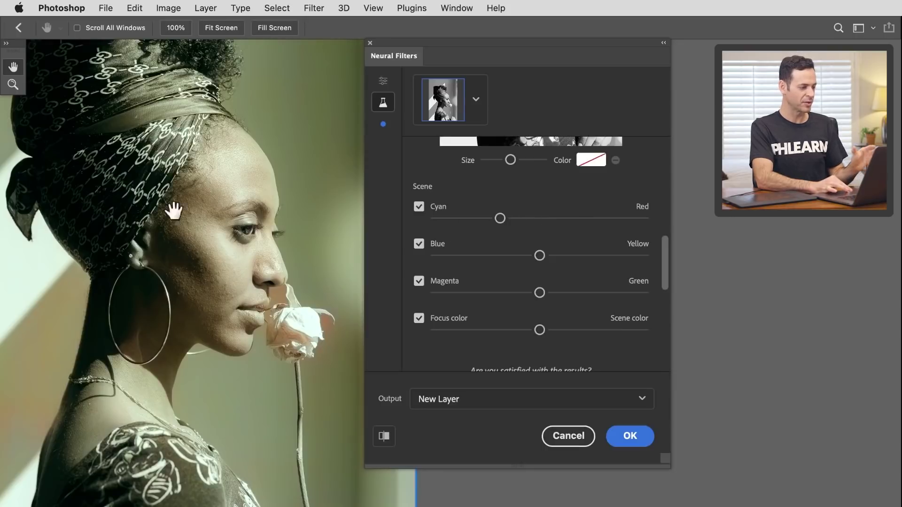
pyautogui.moveTo(536, 219); pyautogui.dragTo(537, 219)
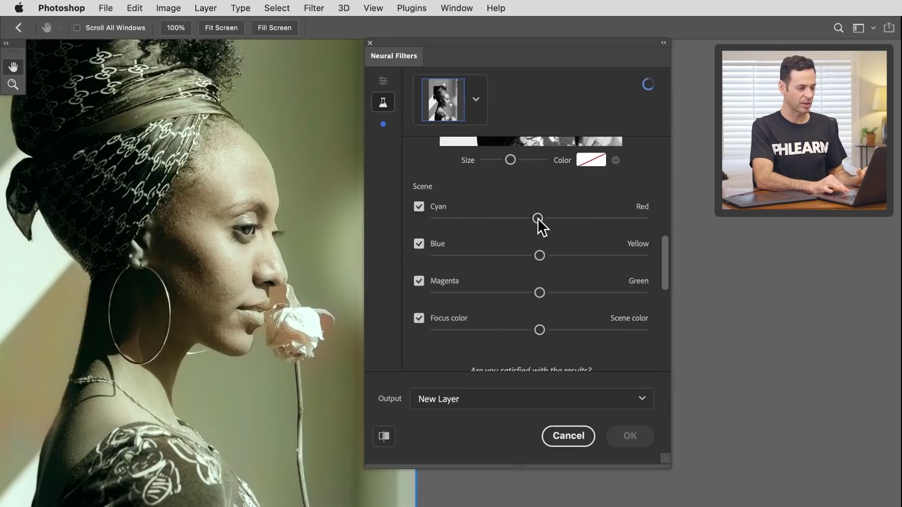
# - Try Blue/Yellow extremes, leave it slightly toward blue, and uncheck Focus color
pyautogui.click(582, 255)
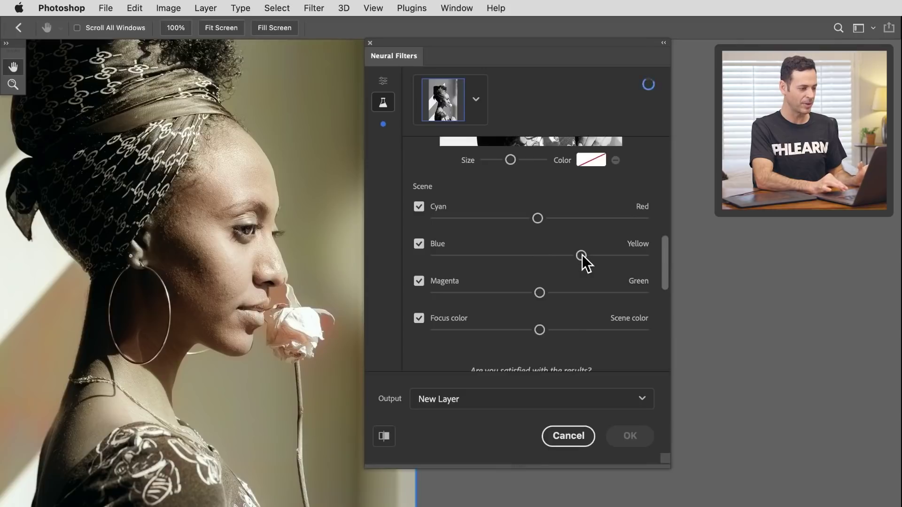
pyautogui.click(501, 255)
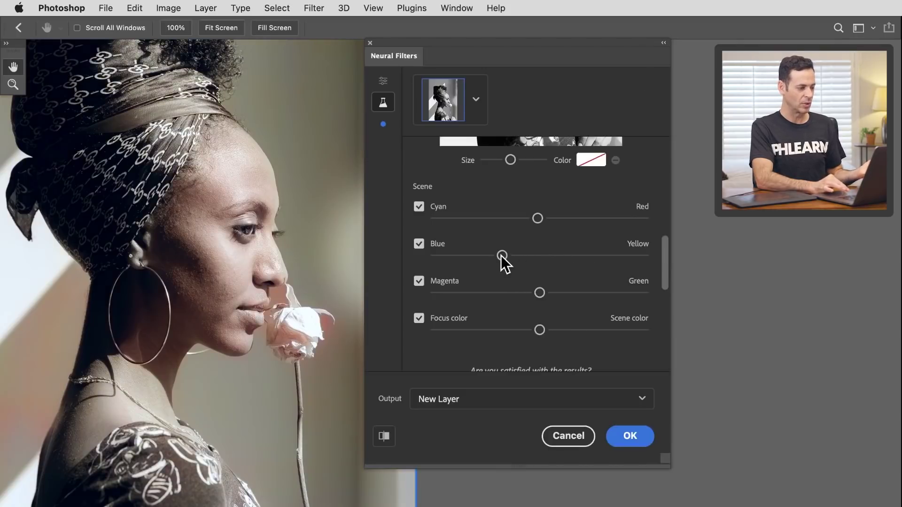
pyautogui.click(538, 254)
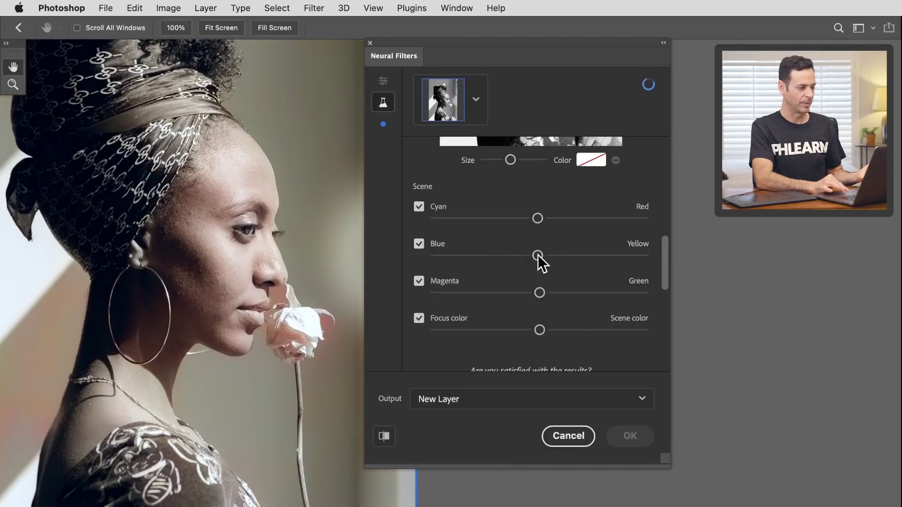
pyautogui.moveTo(535, 255); pyautogui.dragTo(529, 255)
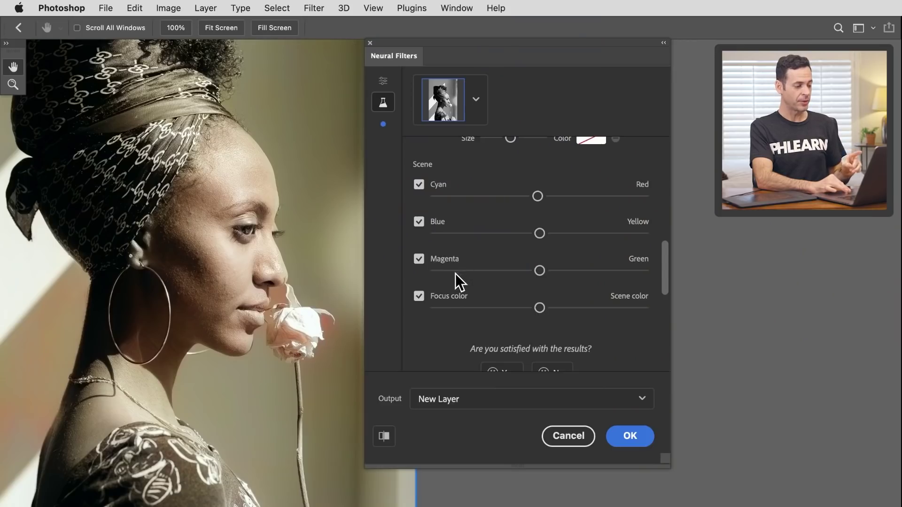
pyautogui.click(419, 296)
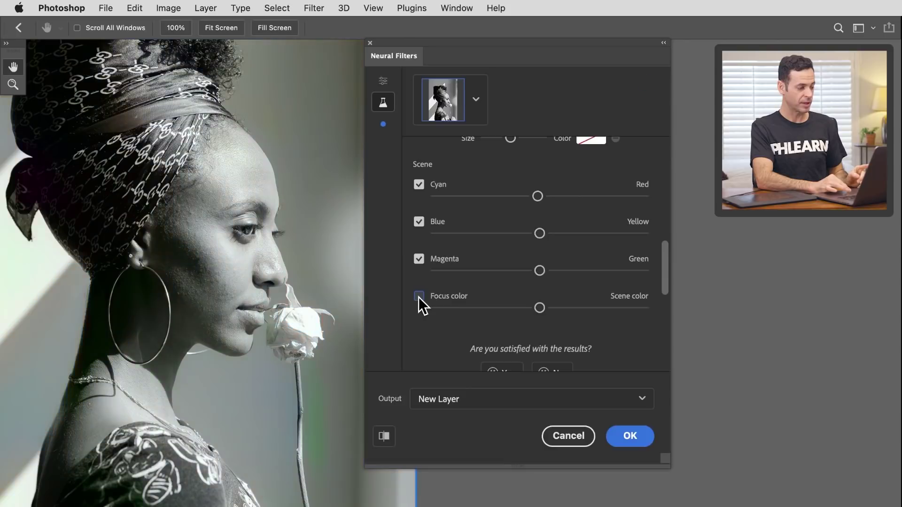
# - Re-enable Focus color, pick a muted red (c74949), and place the focus point on the rose
pyautogui.click(418, 296)
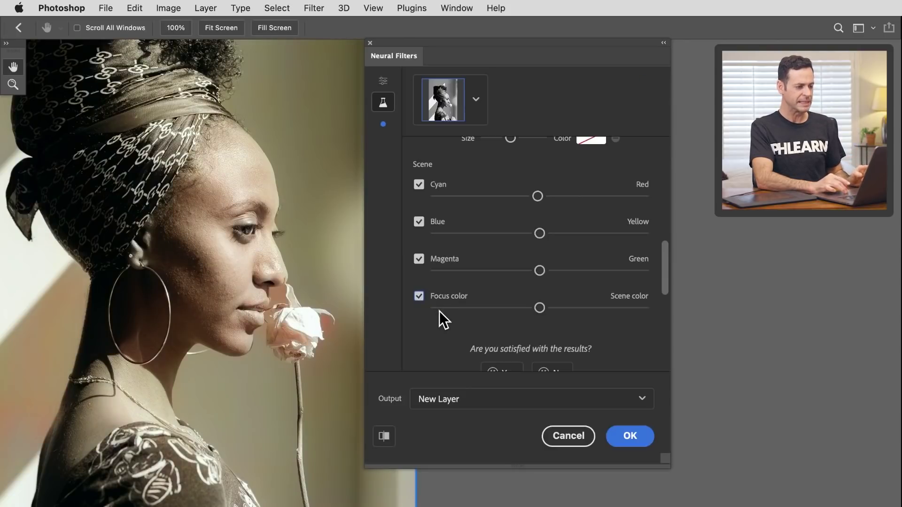
pyautogui.scroll(5, 438, 311)
pyautogui.scroll(1, 443, 321)
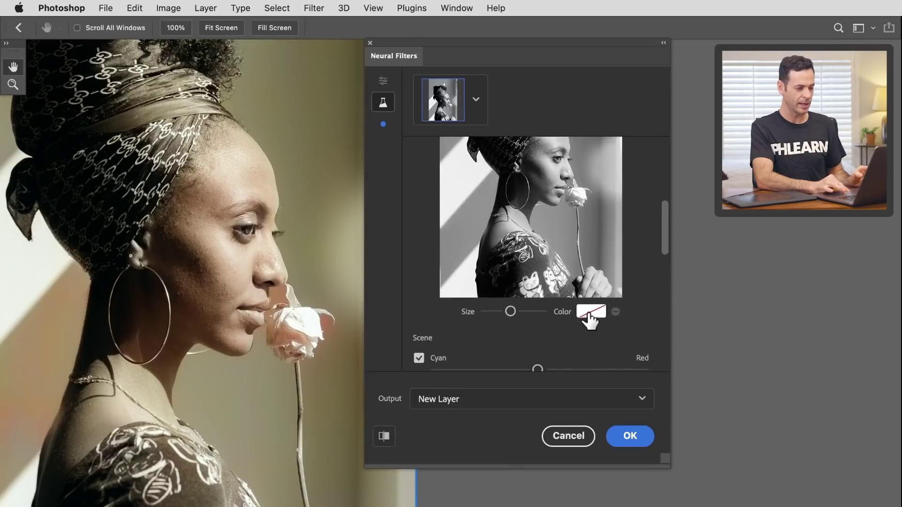
pyautogui.click(590, 312)
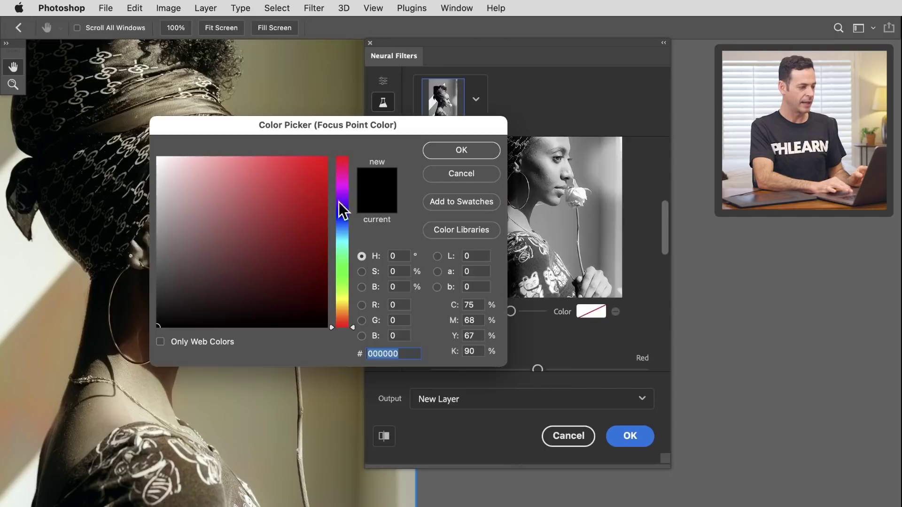
pyautogui.moveTo(331, 129); pyautogui.dragTo(471, 138)
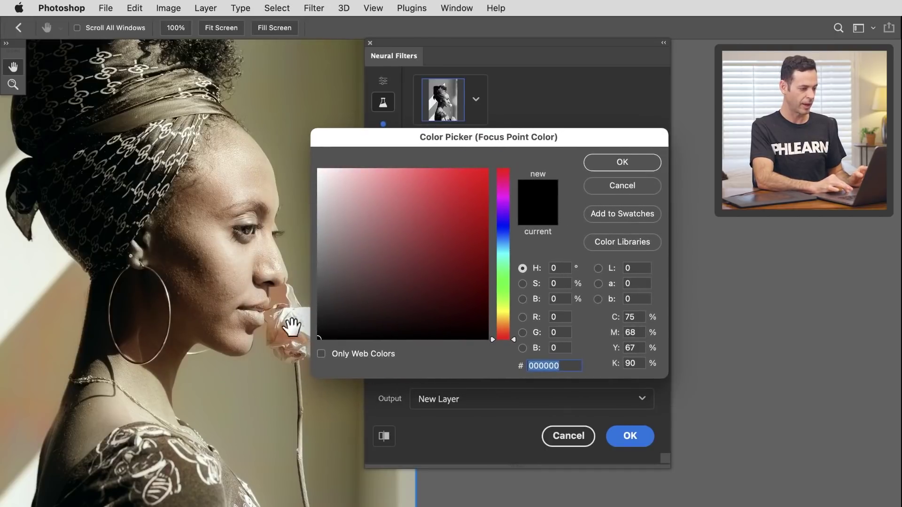
pyautogui.moveTo(424, 222); pyautogui.dragTo(427, 203)
pyautogui.click(611, 165)
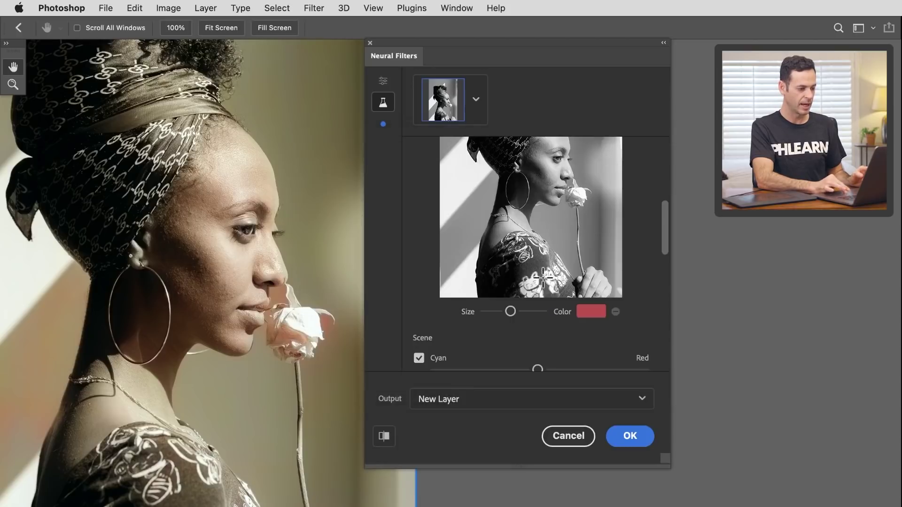
pyautogui.scroll(3, 533, 280)
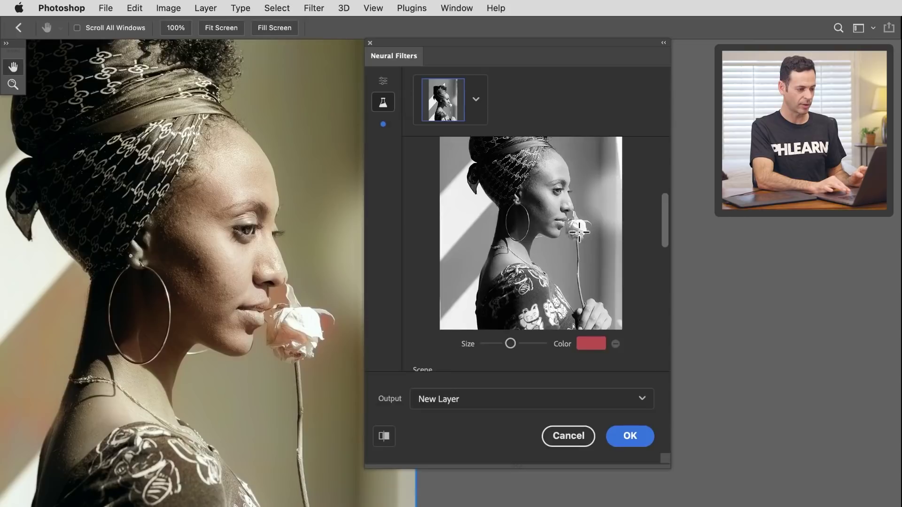
pyautogui.click(577, 228)
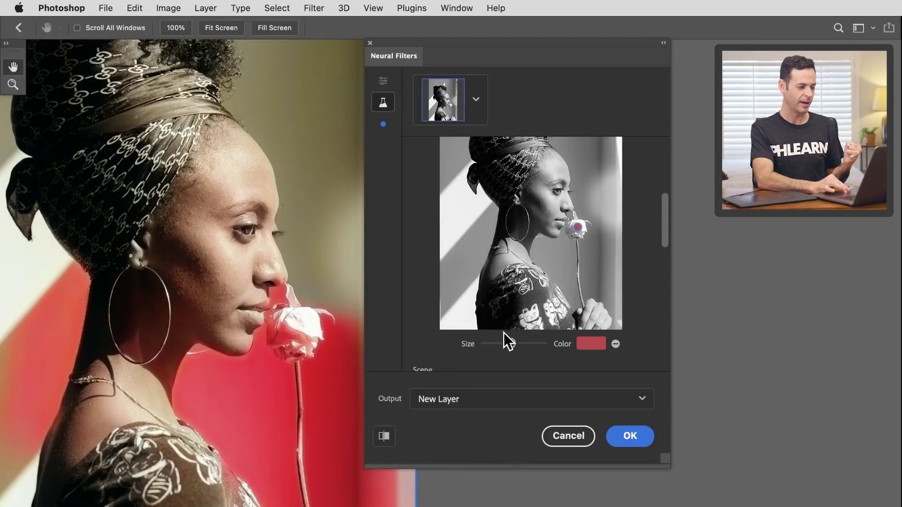
pyautogui.moveTo(512, 341); pyautogui.dragTo(504, 343)
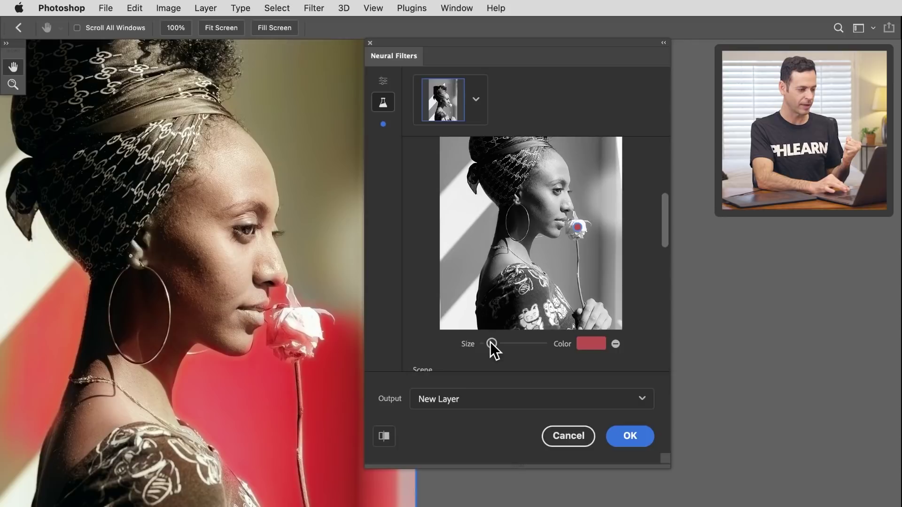
pyautogui.moveTo(489, 342); pyautogui.dragTo(470, 342)
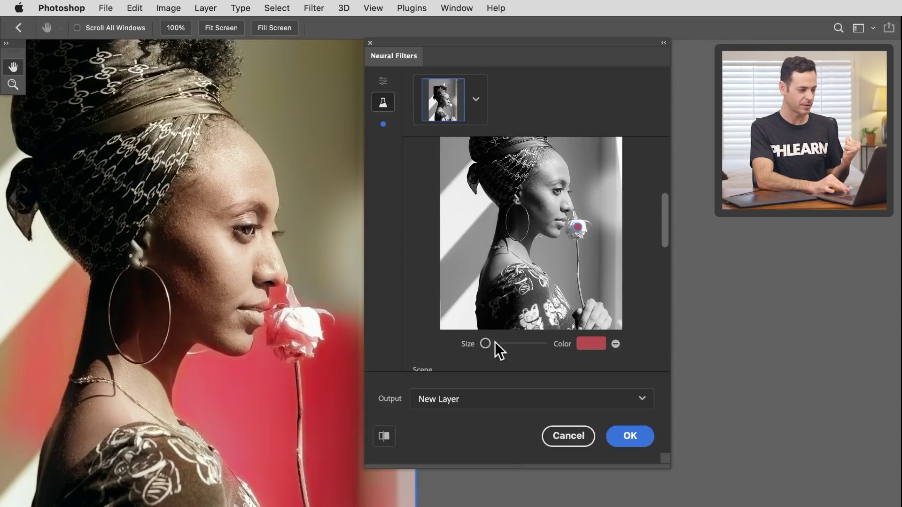
pyautogui.click(531, 345)
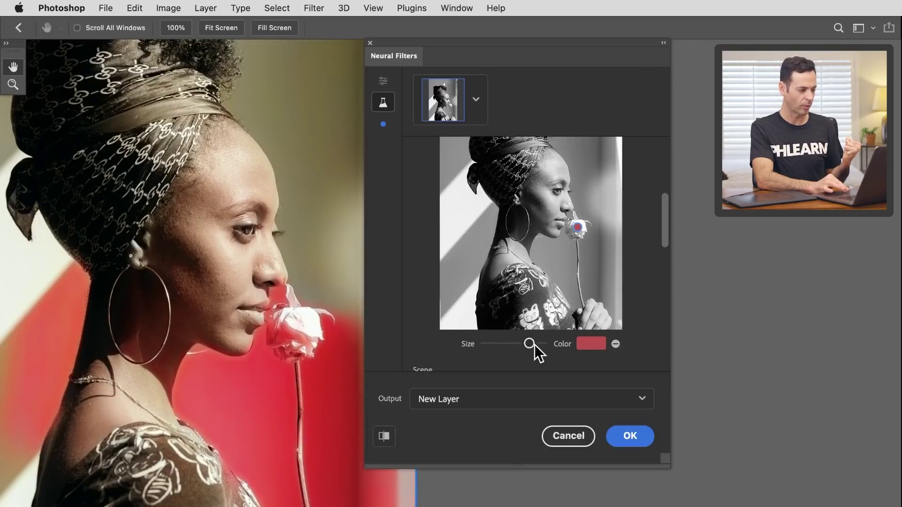
pyautogui.click(498, 345)
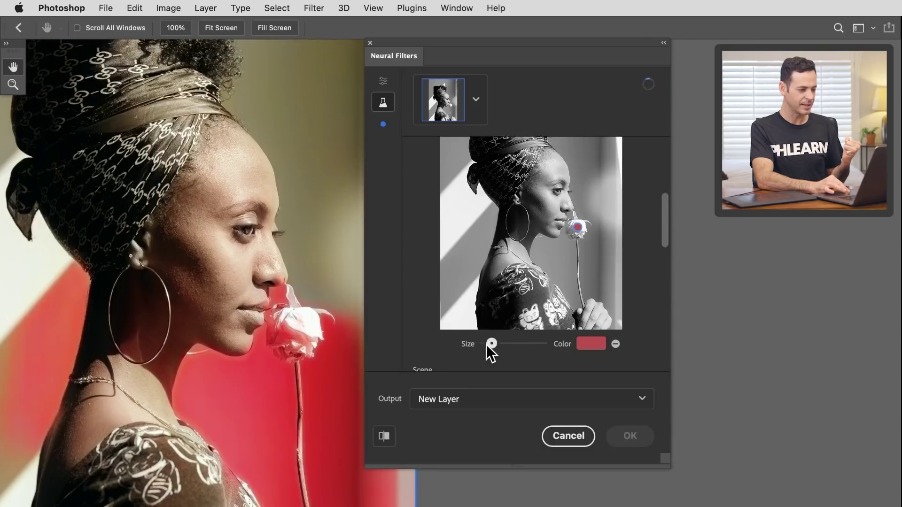
pyautogui.click(582, 226)
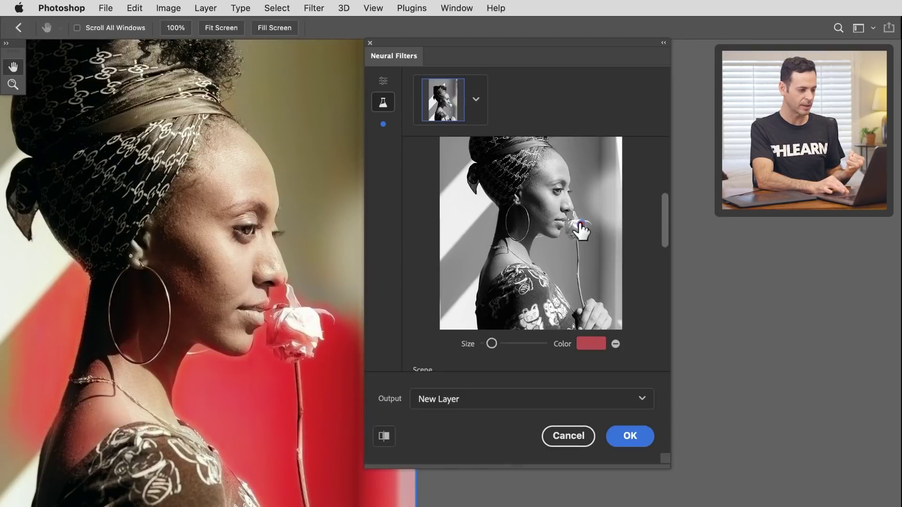
pyautogui.moveTo(581, 226); pyautogui.dragTo(467, 263)
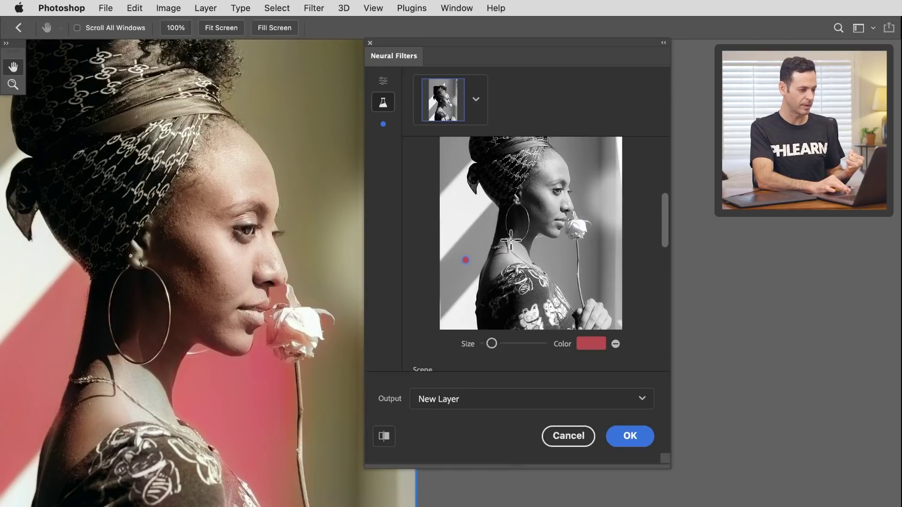
pyautogui.moveTo(465, 260); pyautogui.dragTo(451, 160)
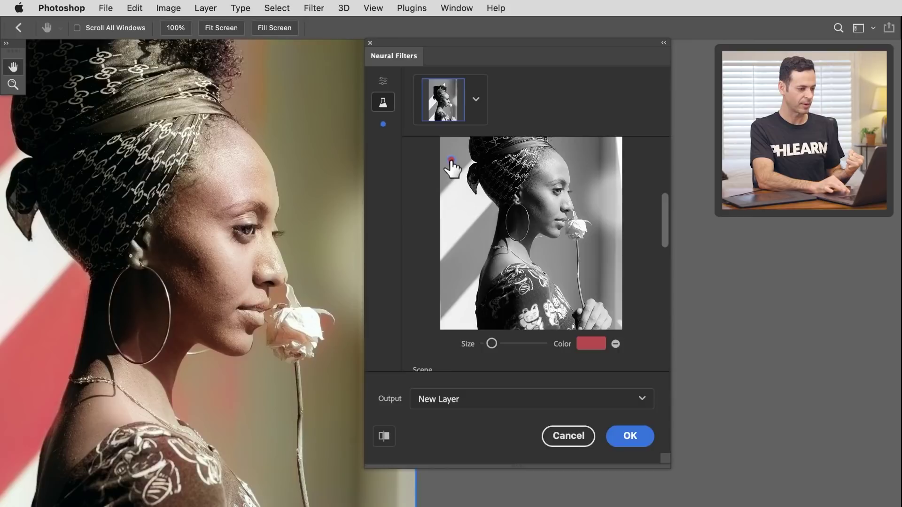
pyautogui.moveTo(451, 162); pyautogui.dragTo(513, 168)
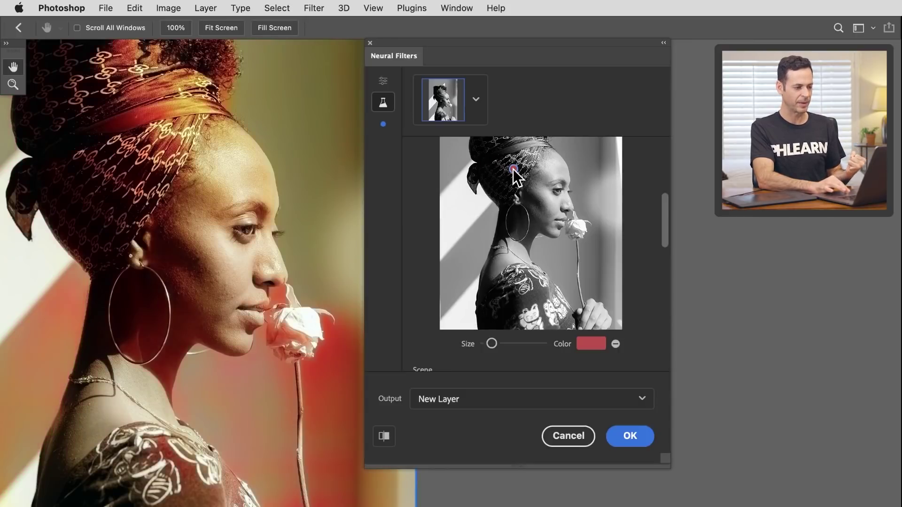
pyautogui.click(576, 228)
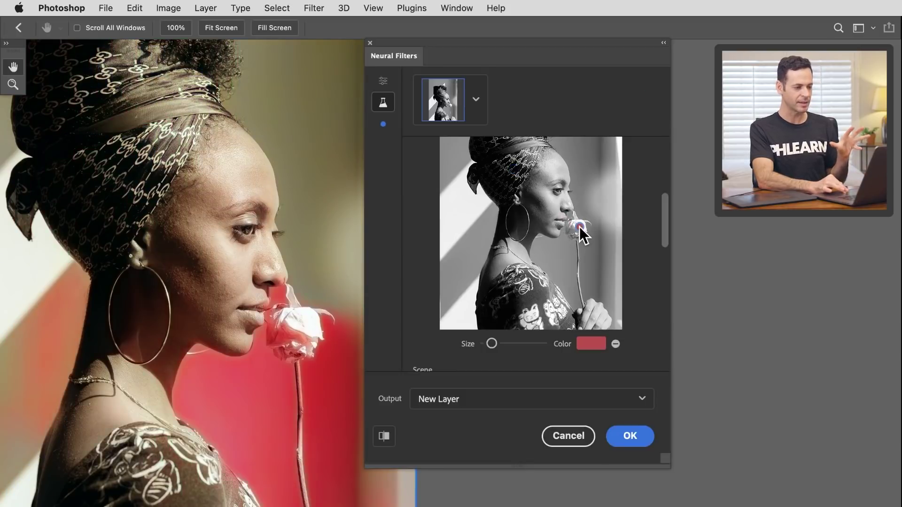
pyautogui.click(581, 231)
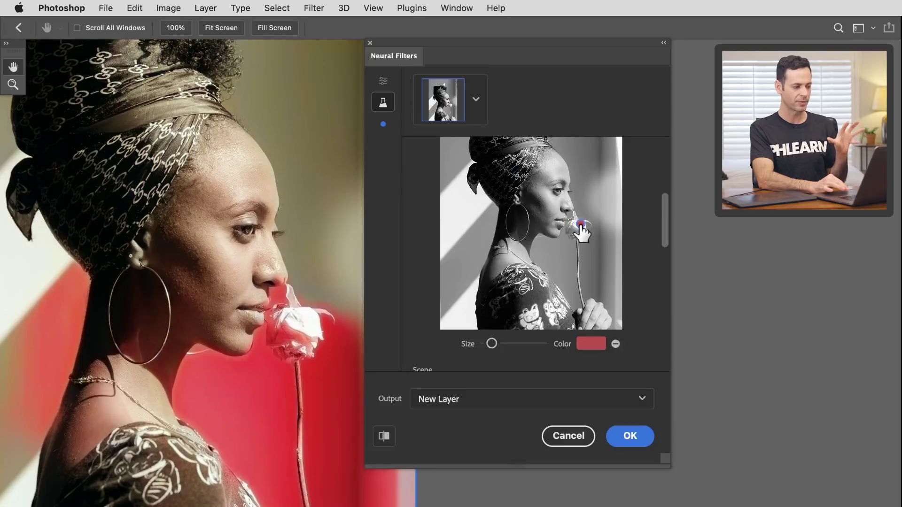
pyautogui.moveTo(580, 226); pyautogui.dragTo(578, 230)
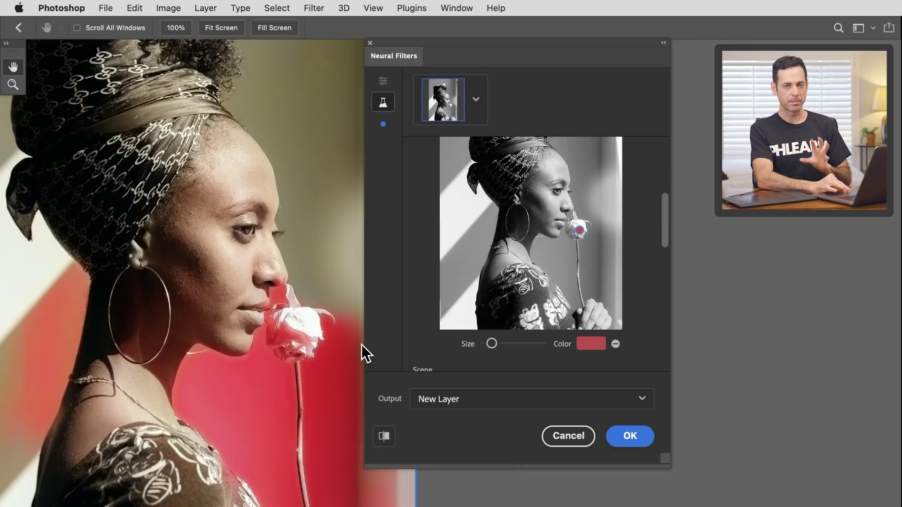
pyautogui.click(615, 344)
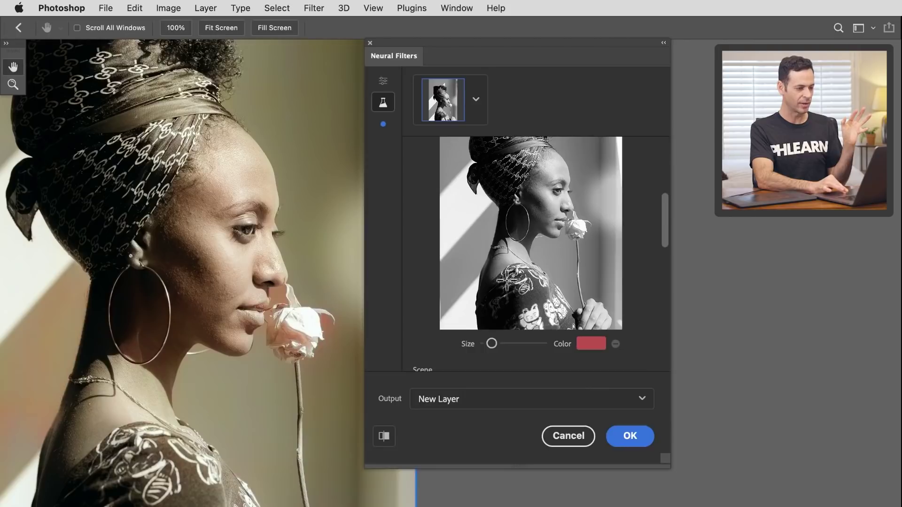
pyautogui.scroll(5, 518, 315)
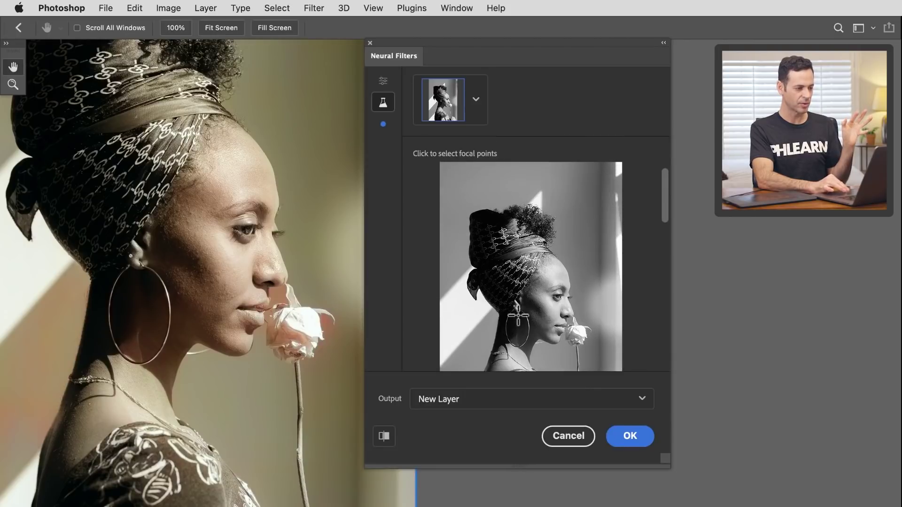
# - Keep Output as New Layer, compare before and after, and apply the Colorize filter
pyautogui.scroll(-3, 534, 263)
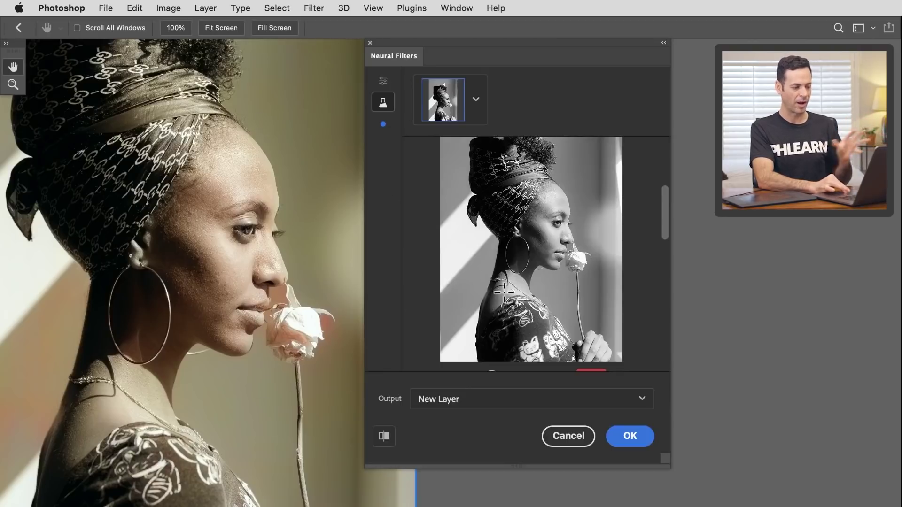
pyautogui.scroll(-2, 519, 254)
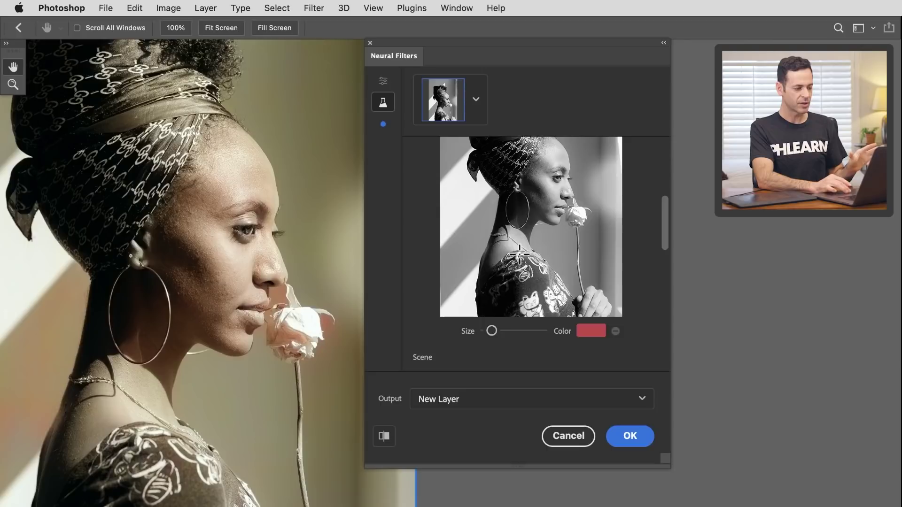
pyautogui.click(477, 404)
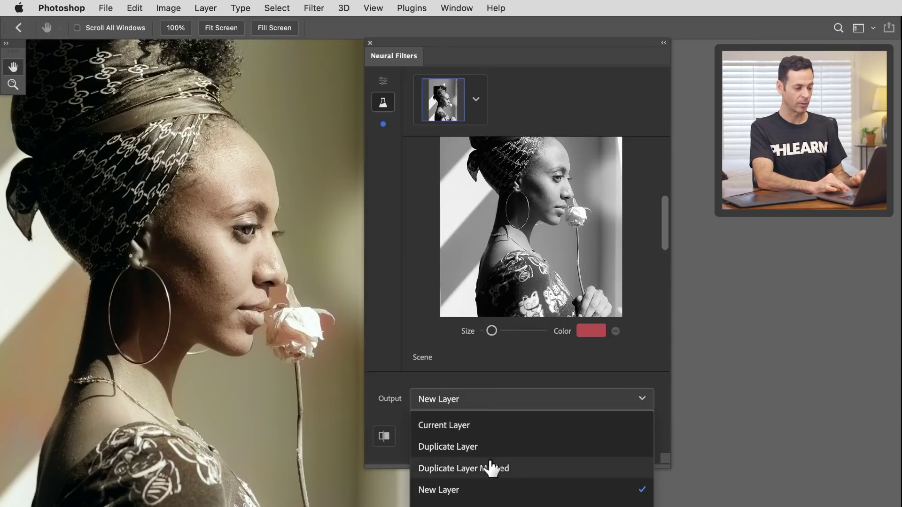
pyautogui.click(472, 489)
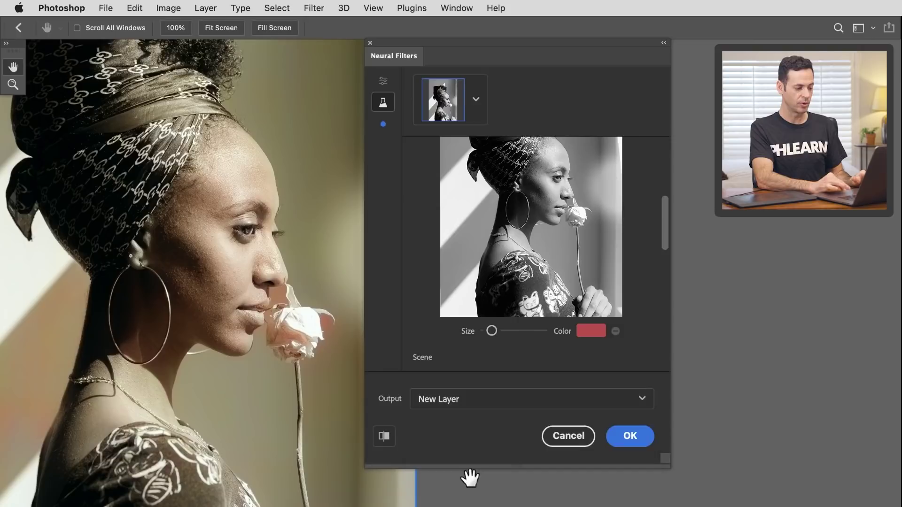
pyautogui.click(383, 437)
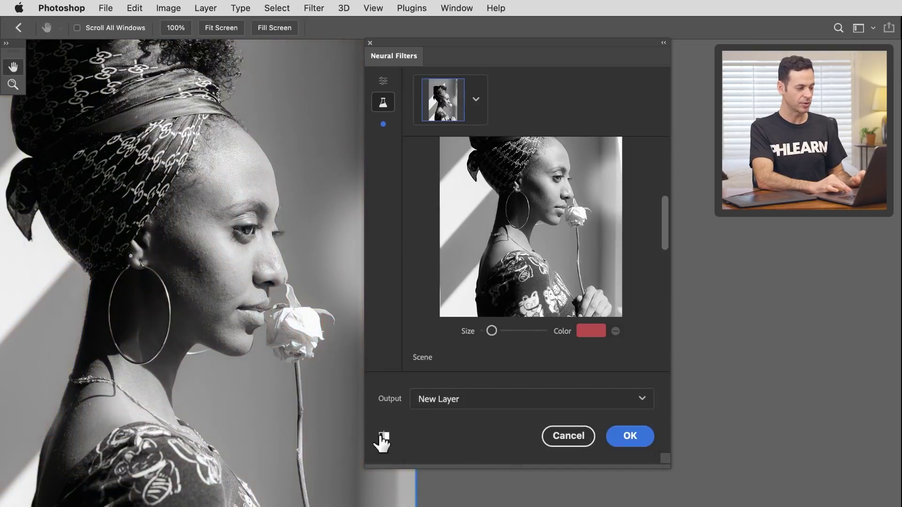
pyautogui.click(382, 437)
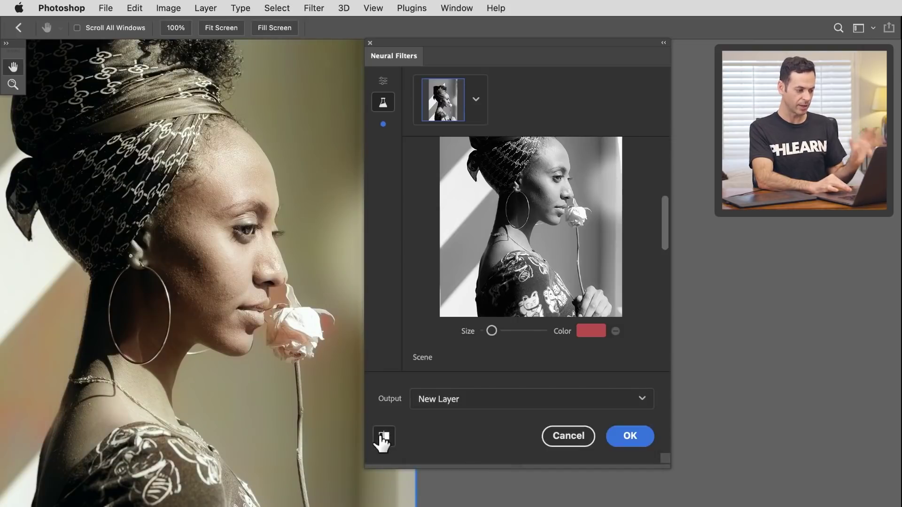
pyautogui.click(613, 448)
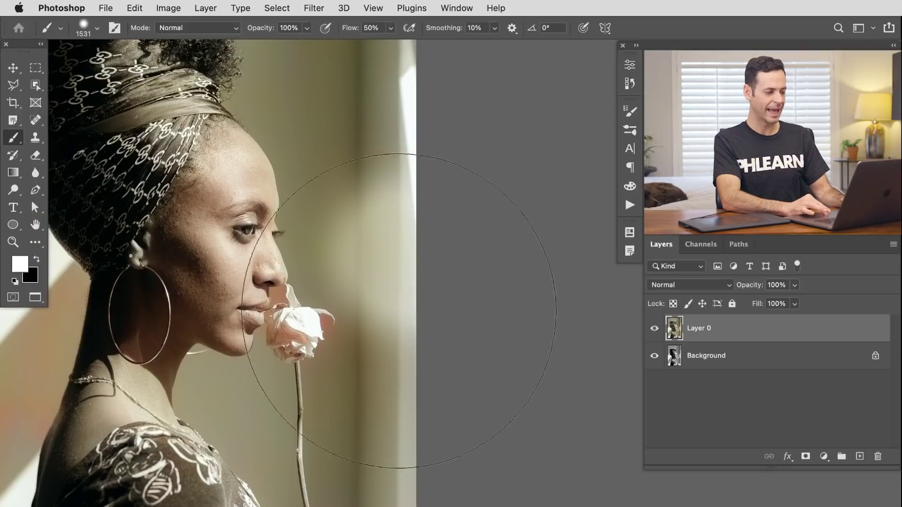
pyautogui.press('super+0')
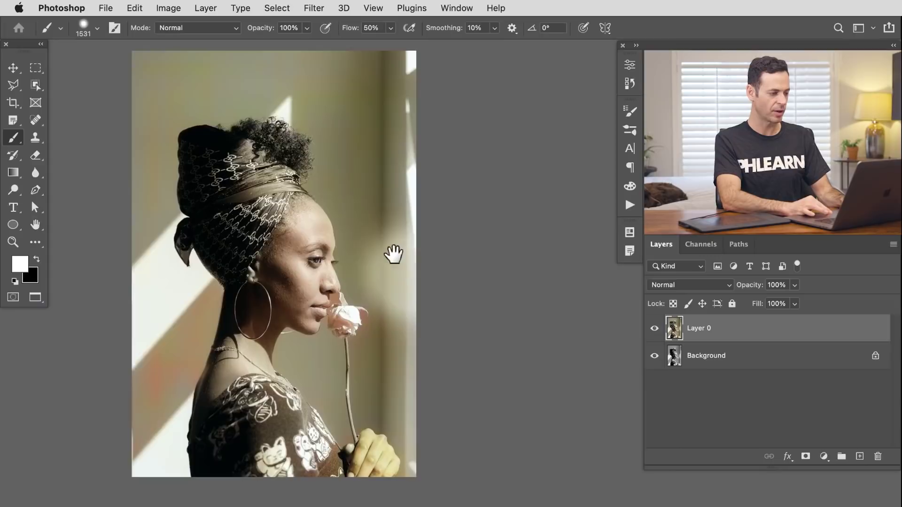
pyautogui.click(654, 331)
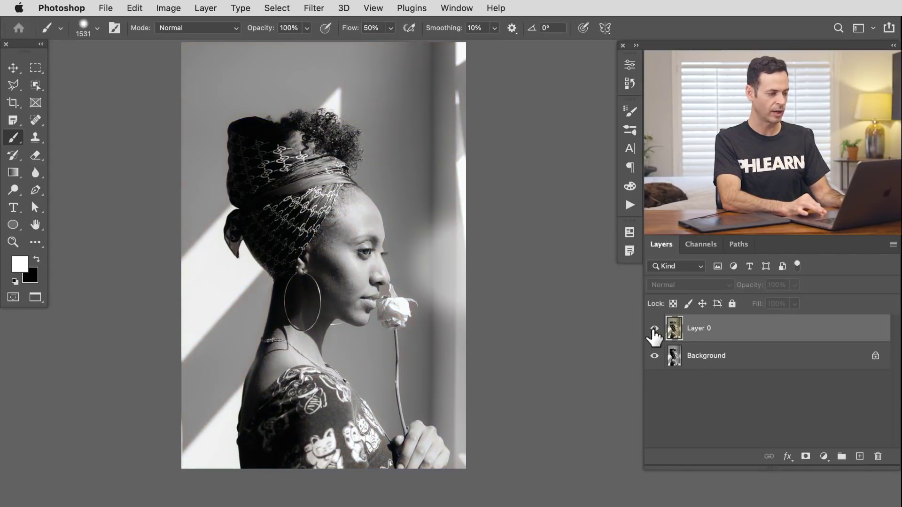
pyautogui.click(654, 332)
pyautogui.click(653, 331)
pyautogui.click(653, 331)
pyautogui.click(653, 331)
pyautogui.click(654, 331)
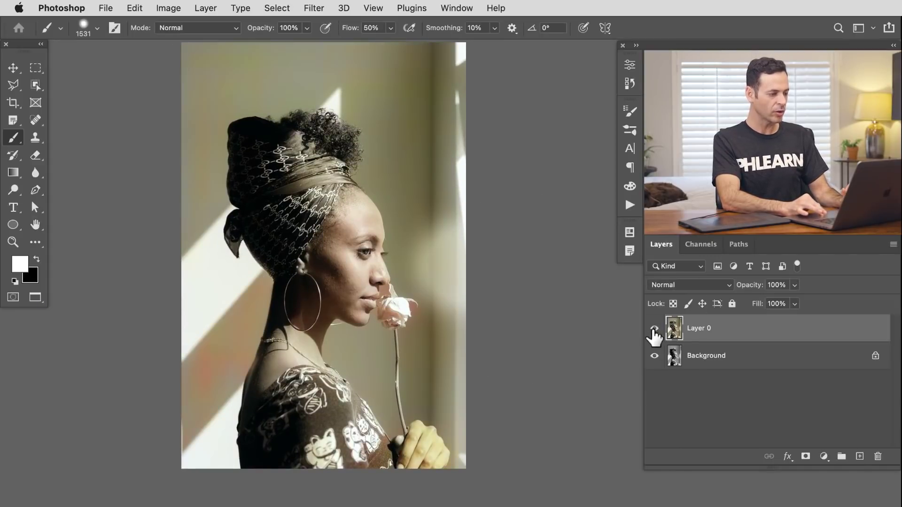
pyautogui.click(653, 332)
pyautogui.click(654, 331)
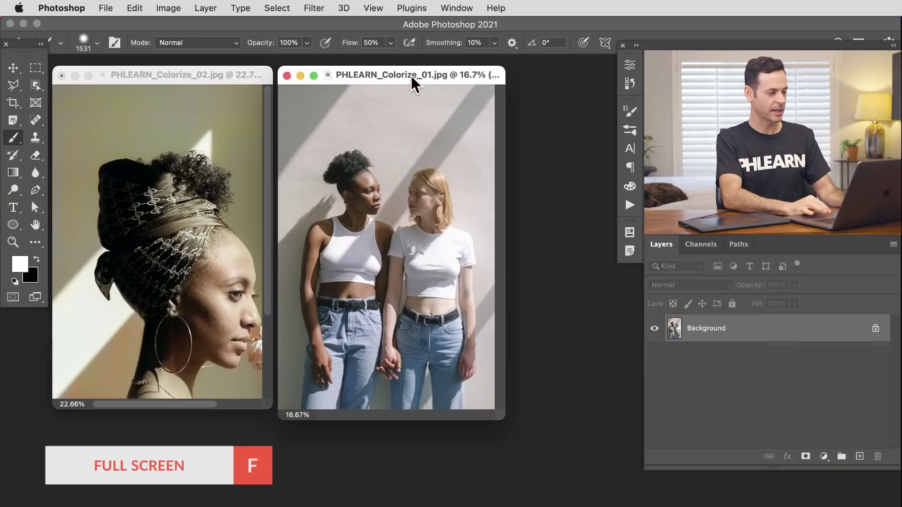
# - View the two-women photo full screen, duplicate it with Cmd+J, and desaturate Layer 1
pyautogui.press('f')
pyautogui.moveTo(465, 293); pyautogui.dragTo(334, 242)
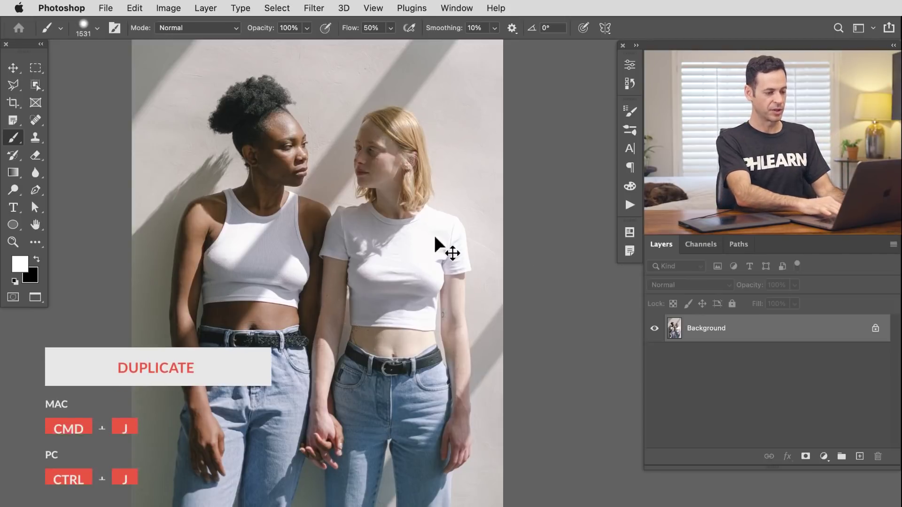
pyautogui.press('super+j')
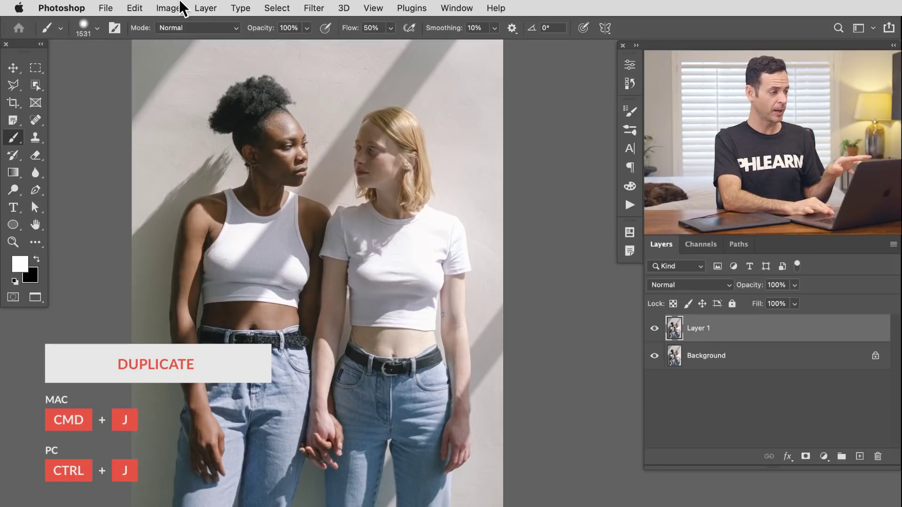
pyautogui.click(178, 7)
pyautogui.moveTo(191, 45)
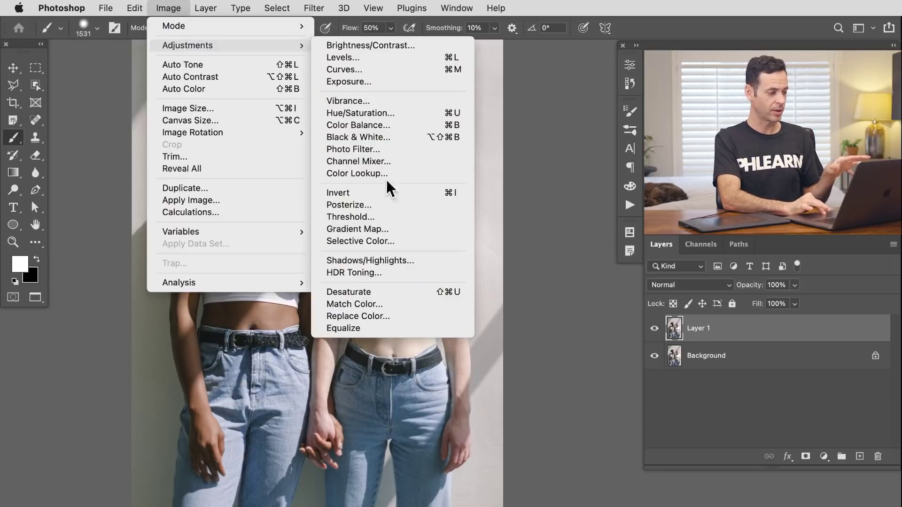
pyautogui.click(378, 294)
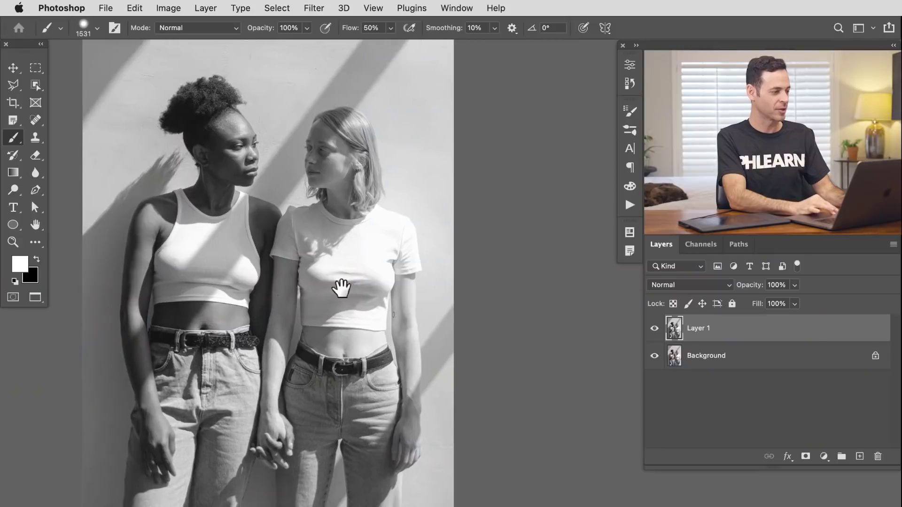
pyautogui.moveTo(342, 288); pyautogui.dragTo(294, 288)
# - Open Neural Filters on the two-women photo, reshape the panel, and switch on Beta Colorize
pyautogui.click(313, 8)
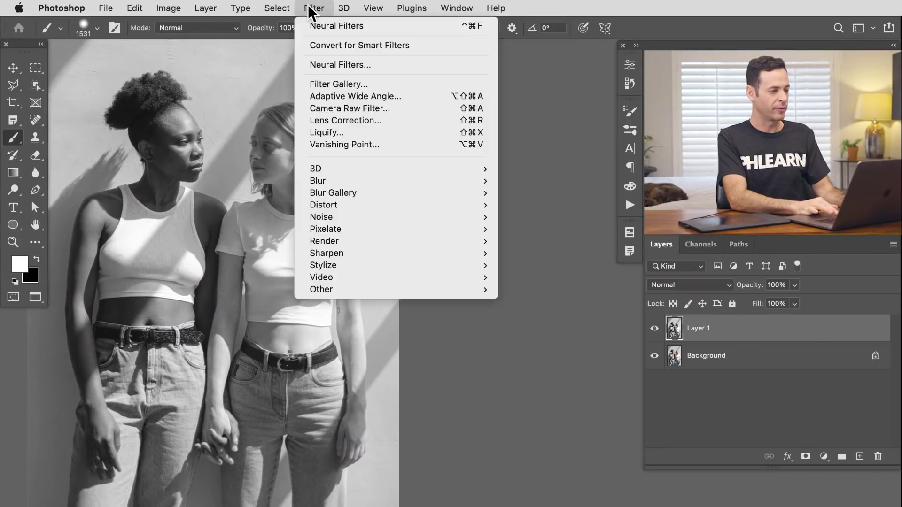
pyautogui.click(326, 66)
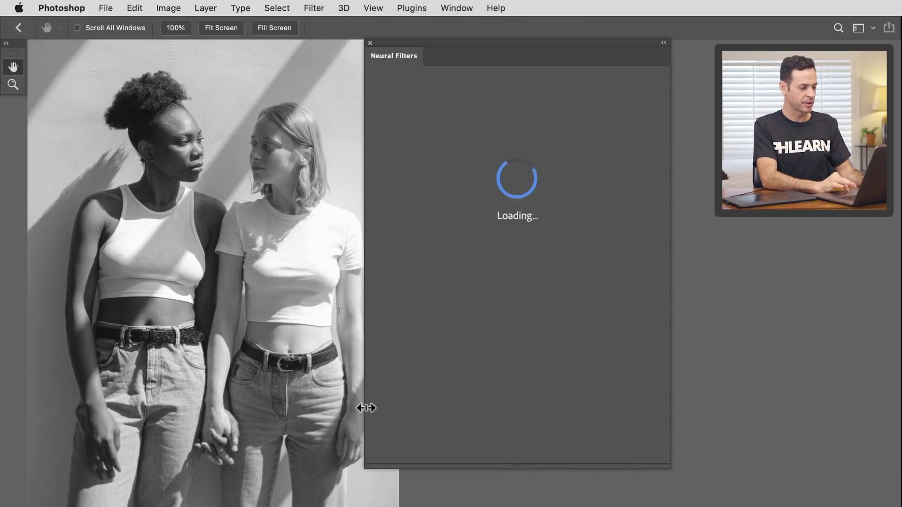
pyautogui.moveTo(367, 468); pyautogui.dragTo(188, 356)
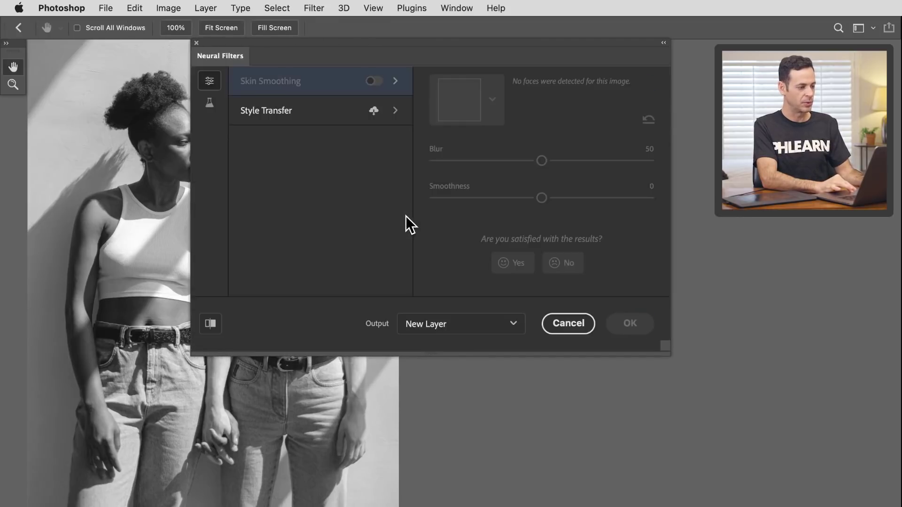
pyautogui.click(210, 104)
pyautogui.click(363, 169)
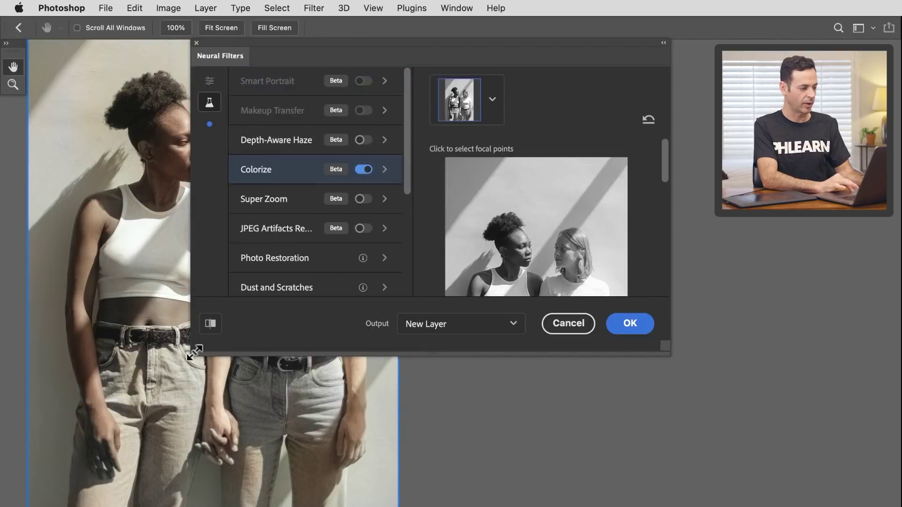
pyautogui.moveTo(194, 352); pyautogui.dragTo(447, 413)
pyautogui.scroll(-8, 493, 247)
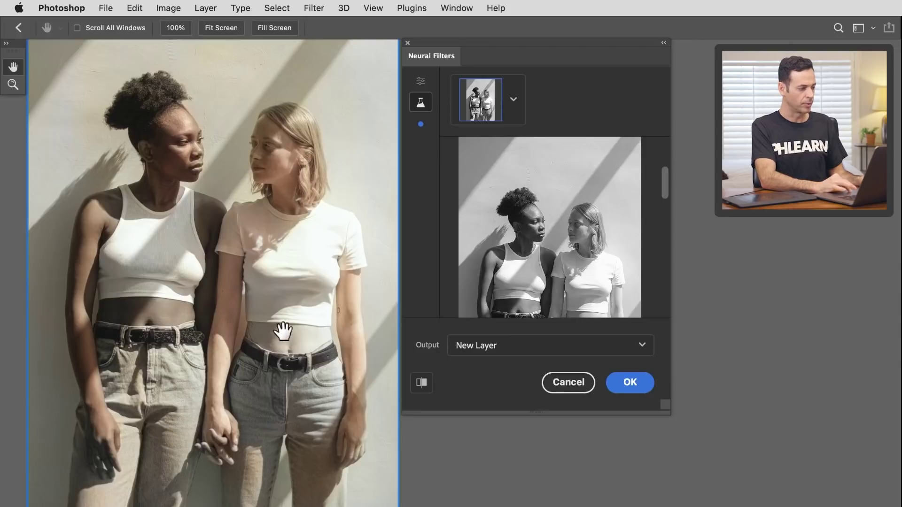
# - Set the Colorize focus colour to a light blue in the Color Picker
pyautogui.moveTo(282, 297)
pyautogui.mouseDown()
pyautogui.moveTo(268, 322)
pyautogui.moveTo(275, 310)
pyautogui.mouseUp()
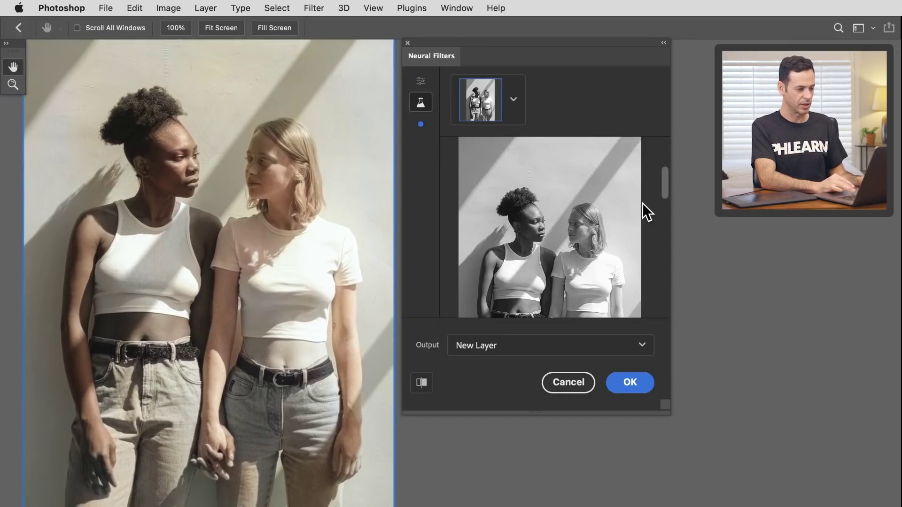
pyautogui.scroll(-5, 642, 203)
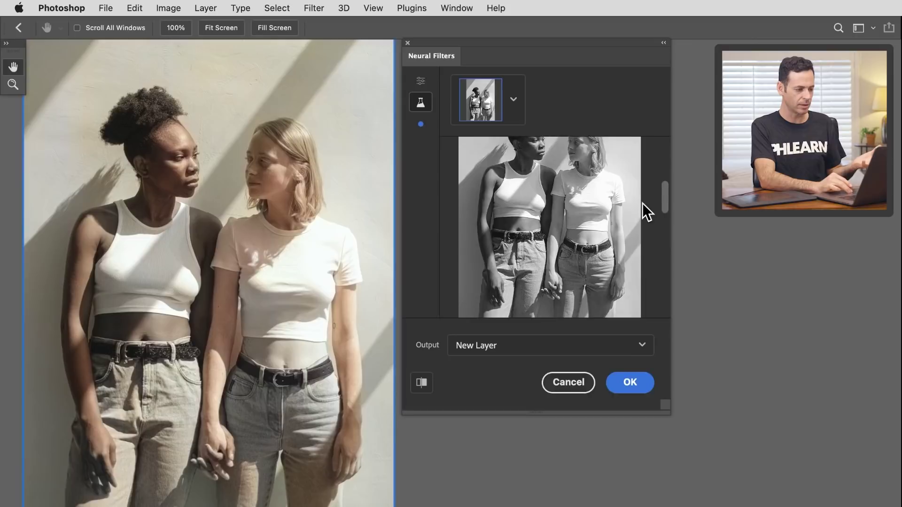
pyautogui.scroll(-3, 642, 203)
pyautogui.click(609, 283)
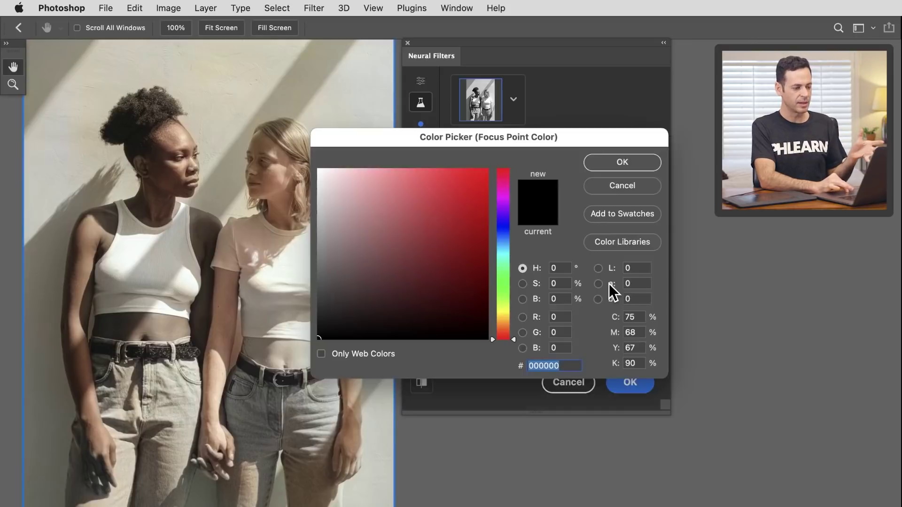
pyautogui.moveTo(505, 247); pyautogui.dragTo(503, 244)
pyautogui.moveTo(402, 217); pyautogui.dragTo(399, 211)
pyautogui.click(614, 163)
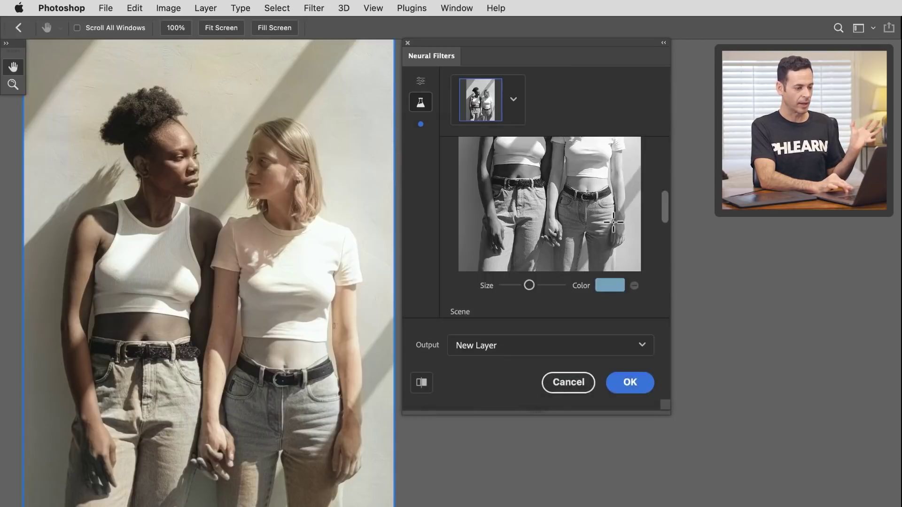
# - Test the blue colour point on both women's jeans, then delete it
pyautogui.click(598, 216)
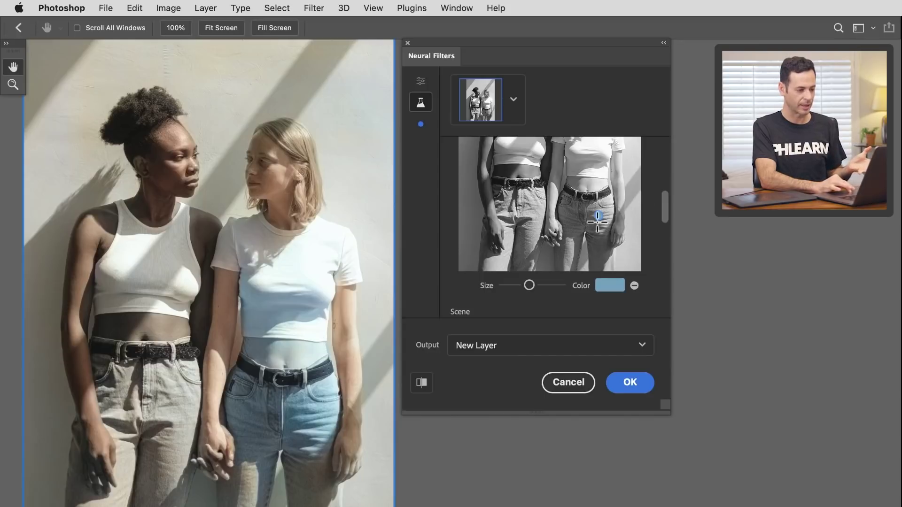
pyautogui.moveTo(598, 218); pyautogui.dragTo(598, 255)
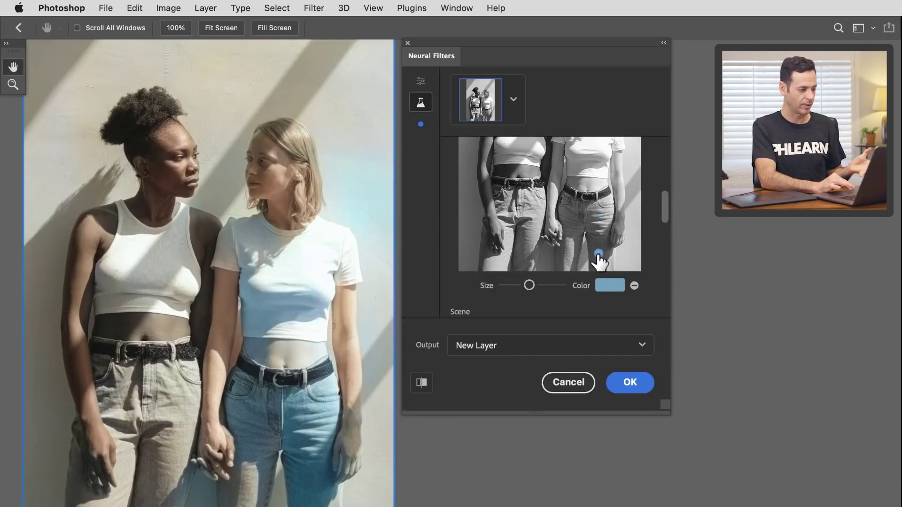
pyautogui.moveTo(600, 256); pyautogui.dragTo(535, 212)
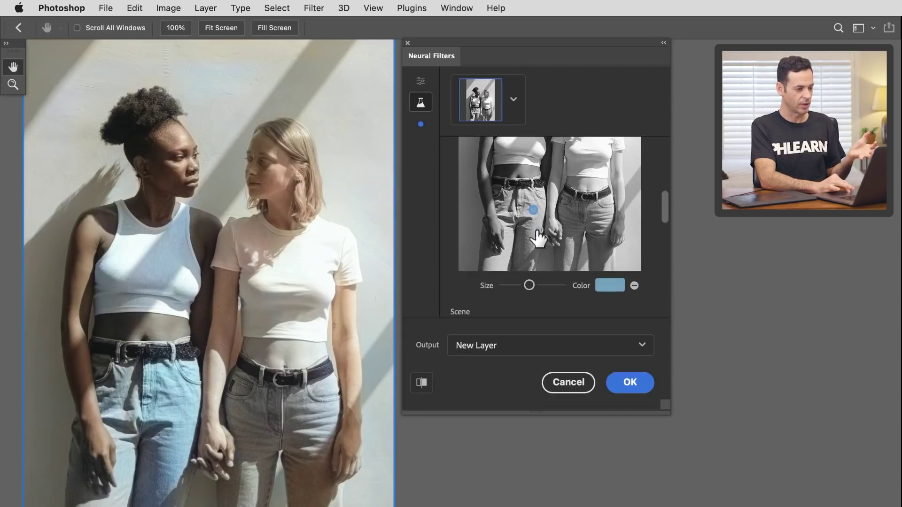
pyautogui.click(499, 260)
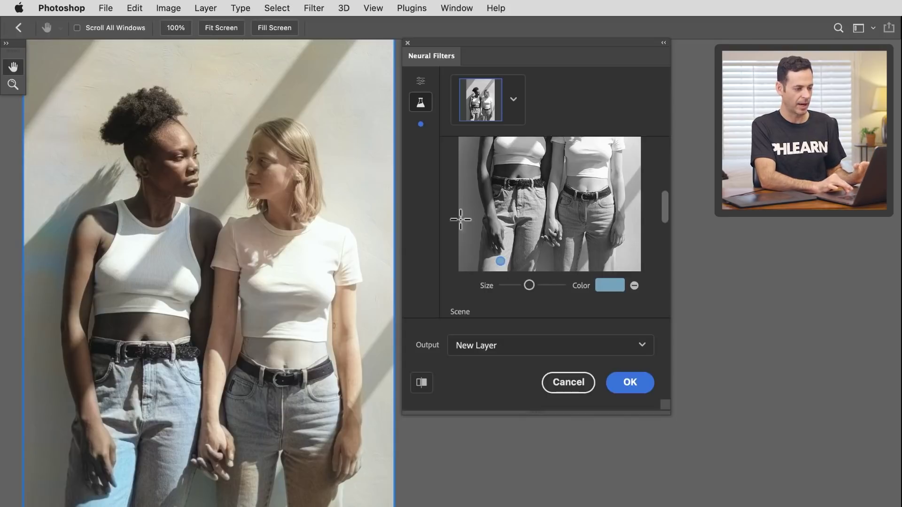
pyautogui.click(634, 286)
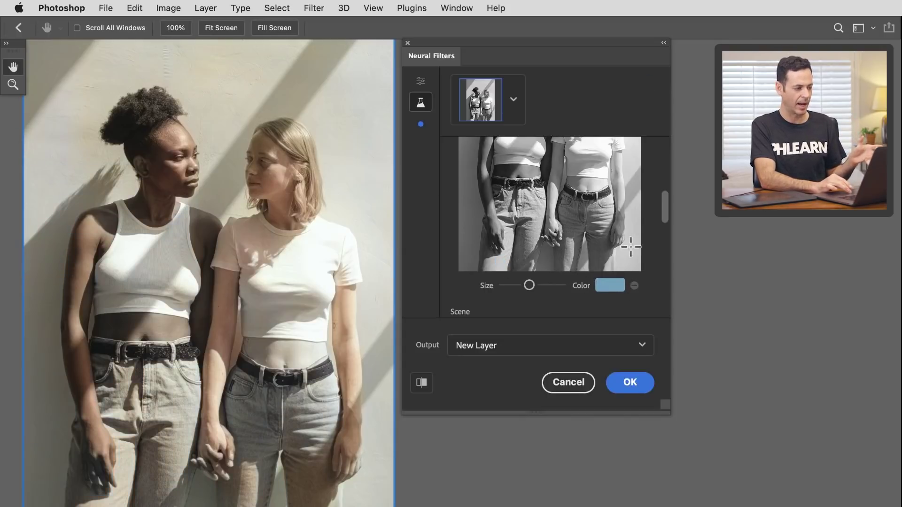
# - Keep Output as New Layer and apply the automatic Colorize result
pyautogui.click(633, 348)
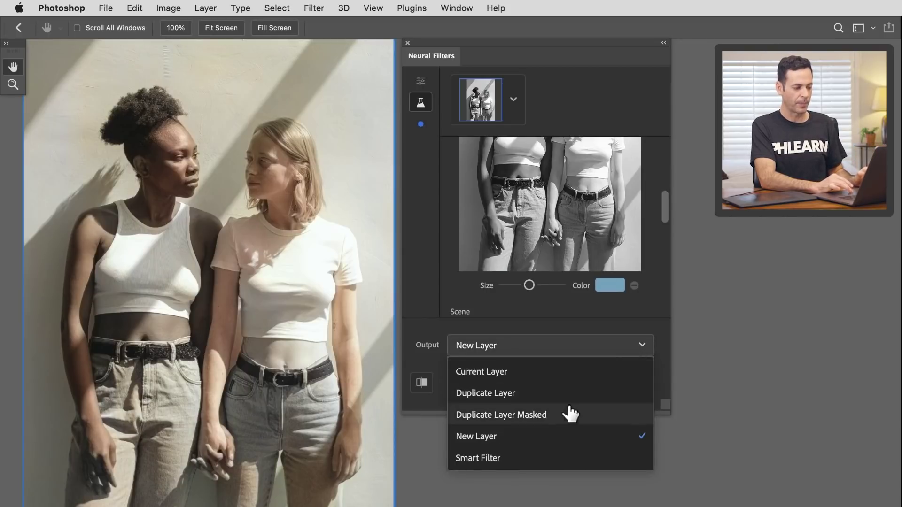
pyautogui.click(549, 432)
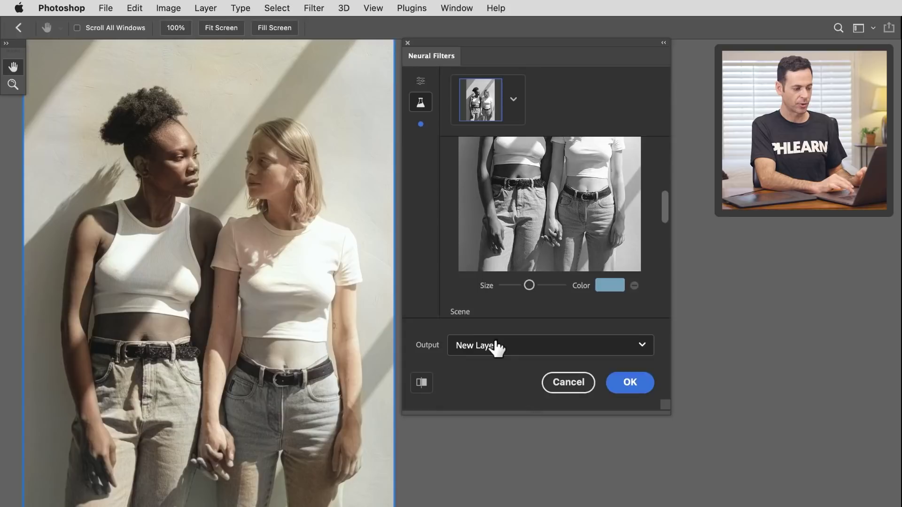
pyautogui.click(634, 388)
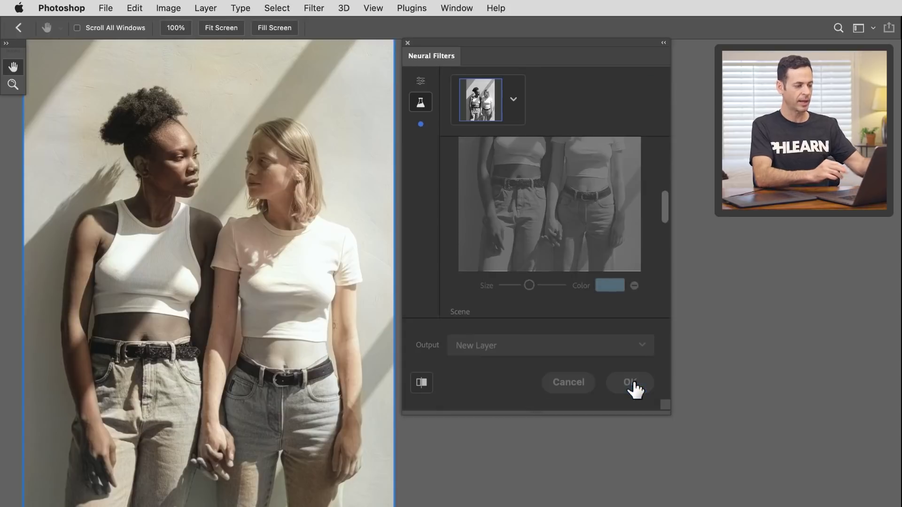
# - Add a new empty layer on top and set its blend mode to Color
pyautogui.press('super+alt+shift+n')
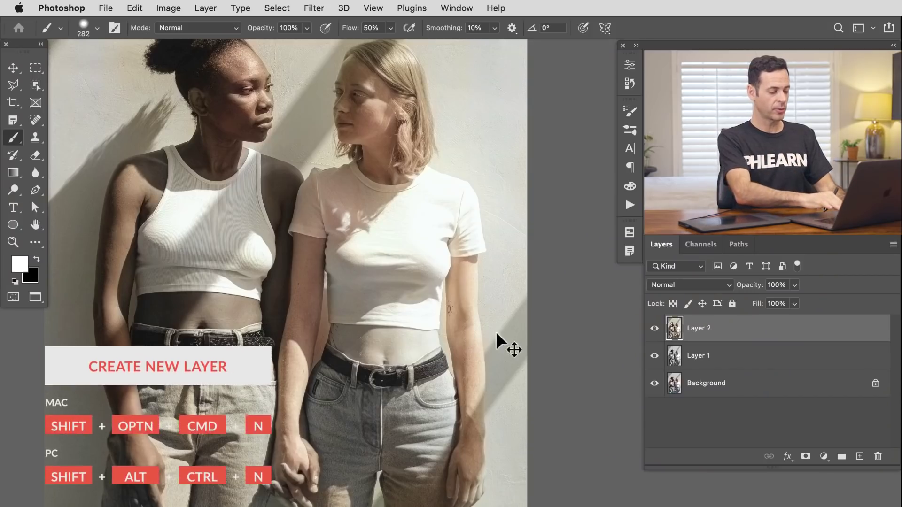
pyautogui.press('shift+alt+super+n')
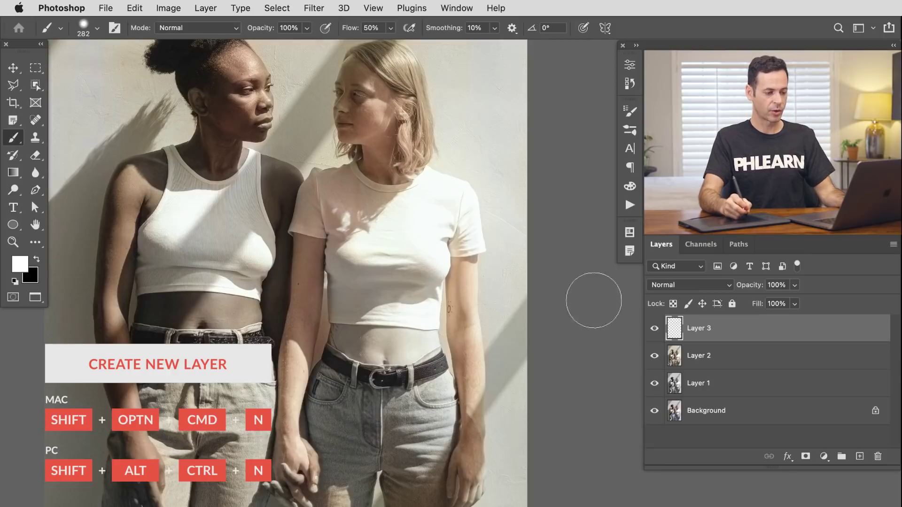
pyautogui.click(664, 285)
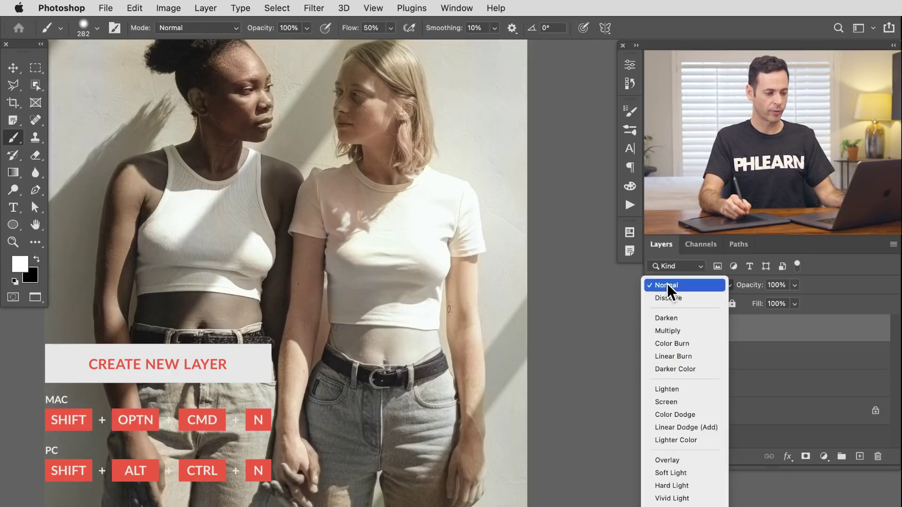
pyautogui.moveTo(684, 504)
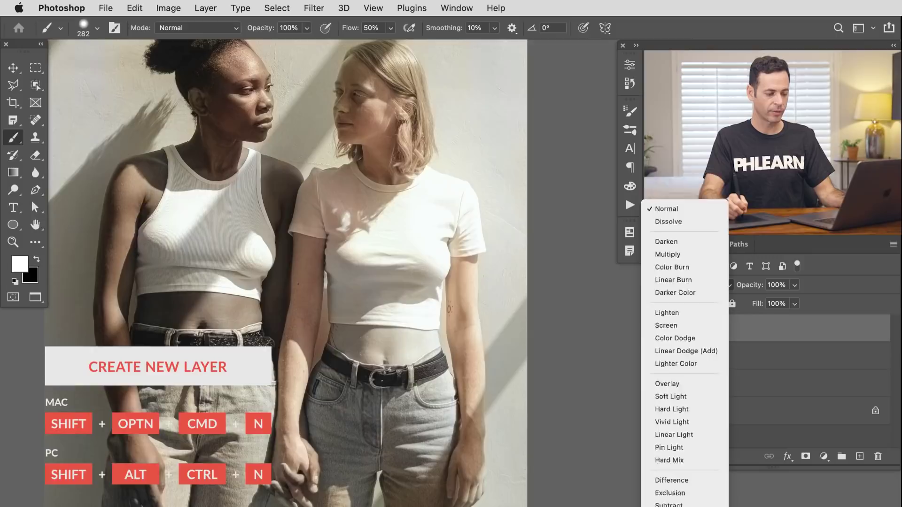
pyautogui.click(676, 493)
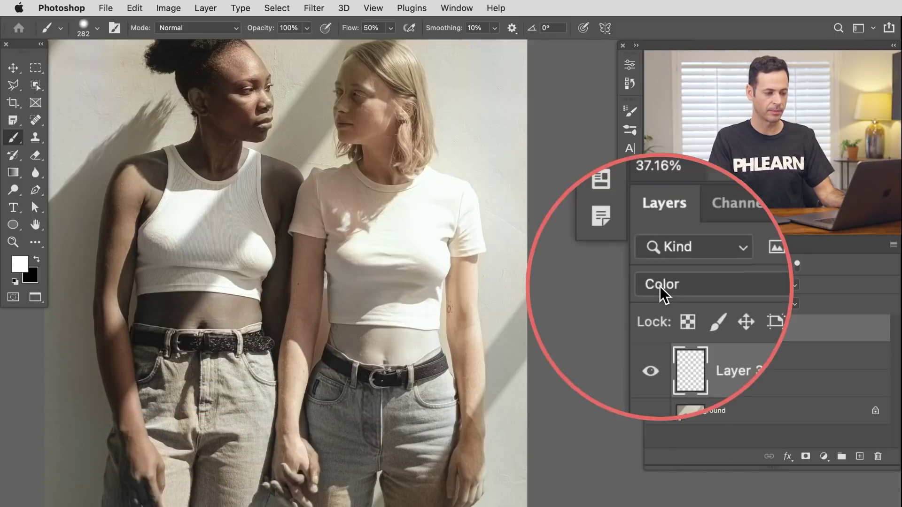
# - Sample skin tones from the right woman's arm and paint them across her midriff
pyautogui.press('b')
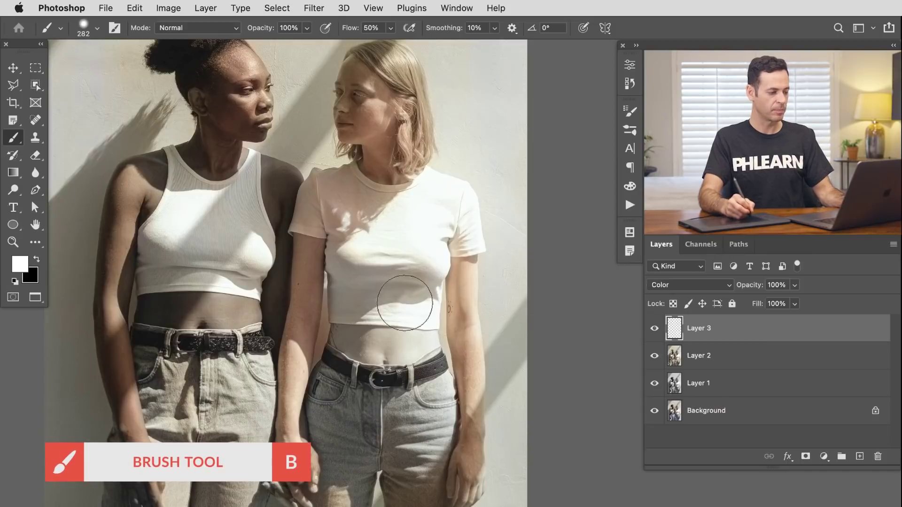
pyautogui.press('alt')
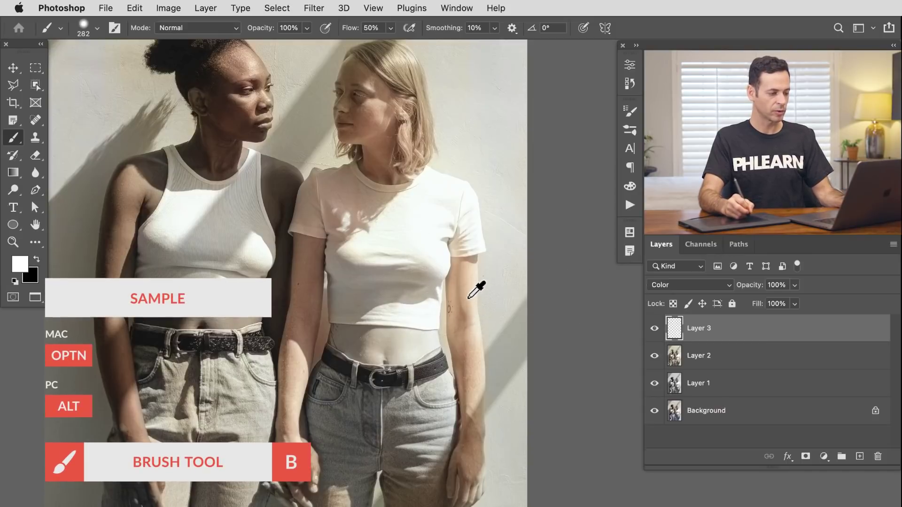
pyautogui.keyDown('alt'); pyautogui.click(468, 298); pyautogui.keyUp('alt')
pyautogui.moveTo(467, 298); pyautogui.dragTo(458, 304)
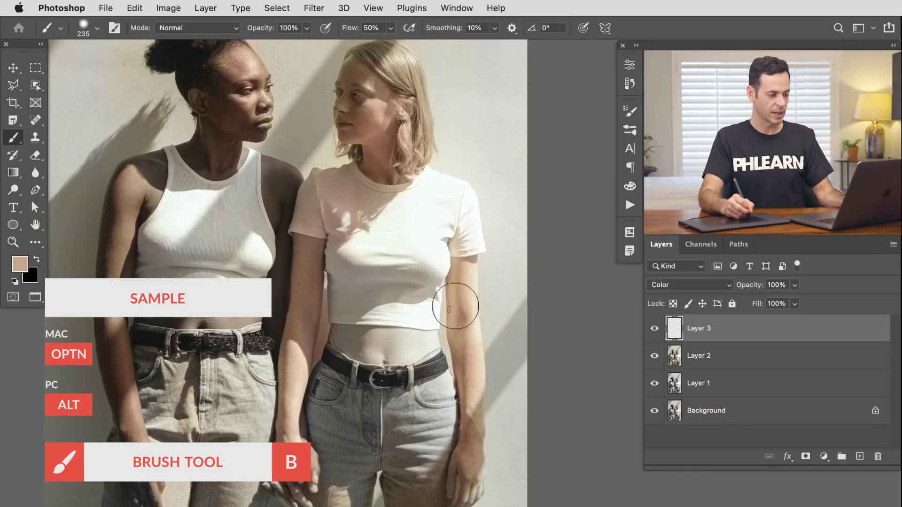
pyautogui.moveTo(400, 342)
pyautogui.mouseDown()
pyautogui.moveTo(362, 336)
pyautogui.moveTo(429, 336)
pyautogui.moveTo(414, 350)
pyautogui.moveTo(433, 336)
pyautogui.moveTo(411, 352)
pyautogui.moveTo(395, 354)
pyautogui.moveTo(410, 350)
pyautogui.moveTo(395, 345)
pyautogui.moveTo(400, 362)
pyautogui.moveTo(423, 348)
pyautogui.mouseUp()
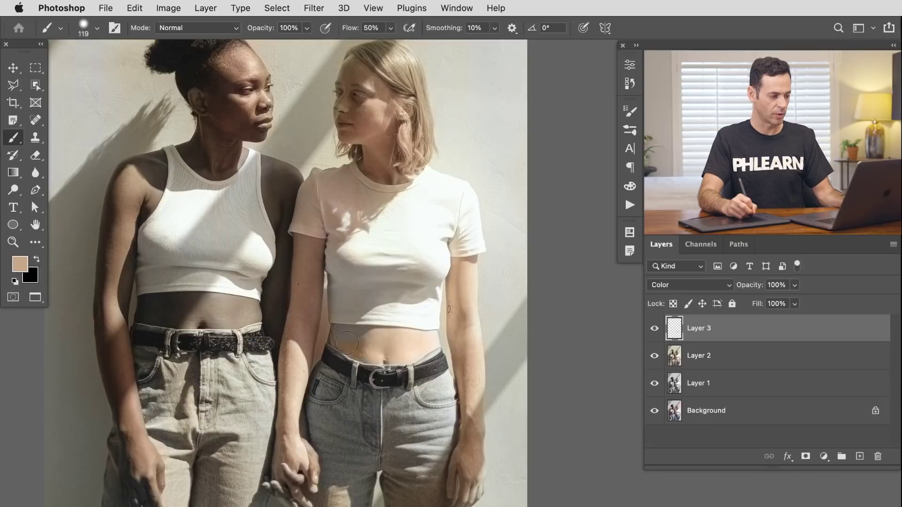
pyautogui.keyDown('alt'); pyautogui.click(303, 305); pyautogui.keyUp('alt')
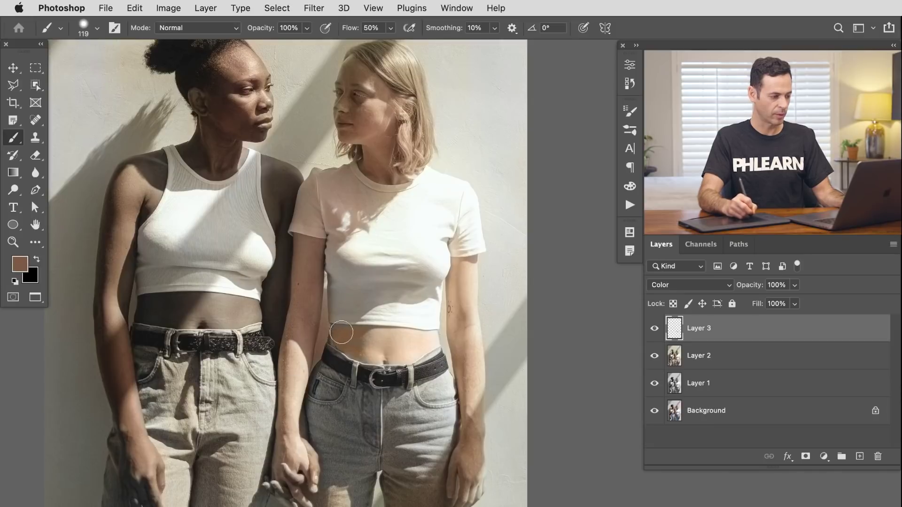
pyautogui.moveTo(339, 337); pyautogui.dragTo(350, 329)
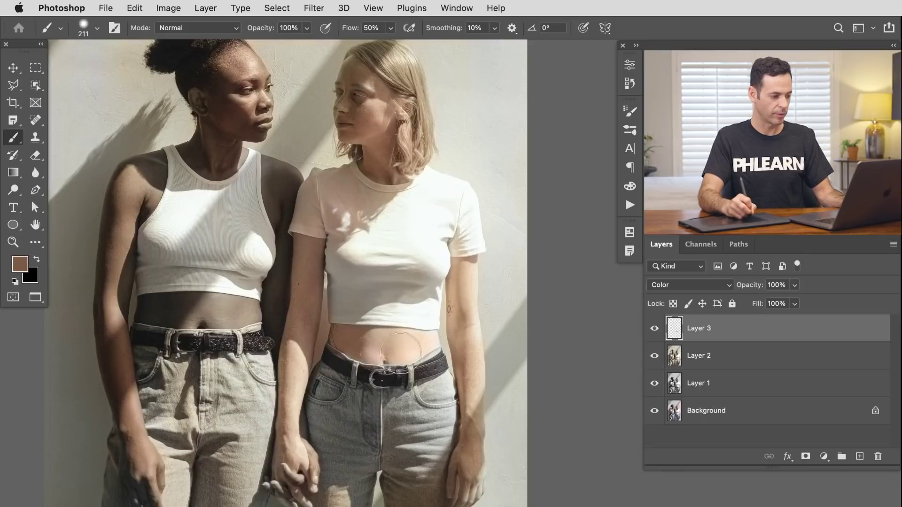
# - Sample the jeans' grey and paint out the brownish tint on the jeans
pyautogui.keyDown('alt'); pyautogui.click(351, 437); pyautogui.keyUp('alt')
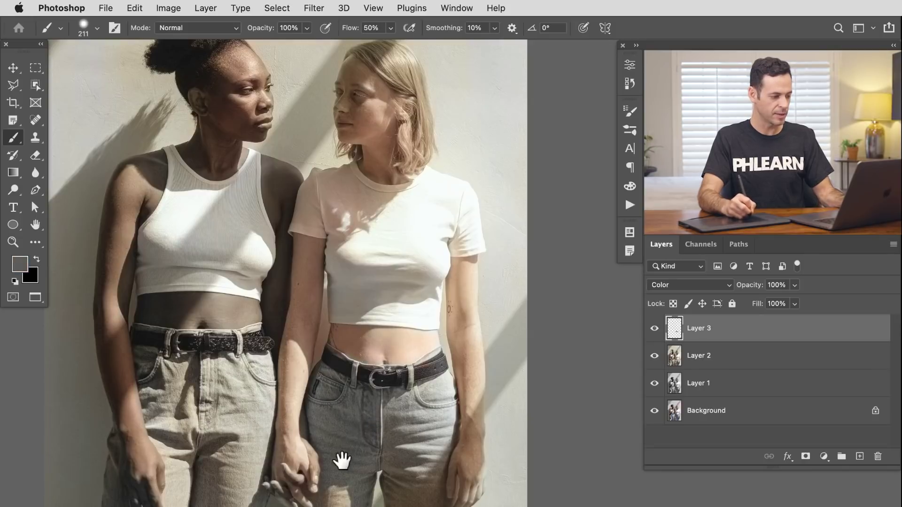
pyautogui.moveTo(343, 461); pyautogui.dragTo(360, 360)
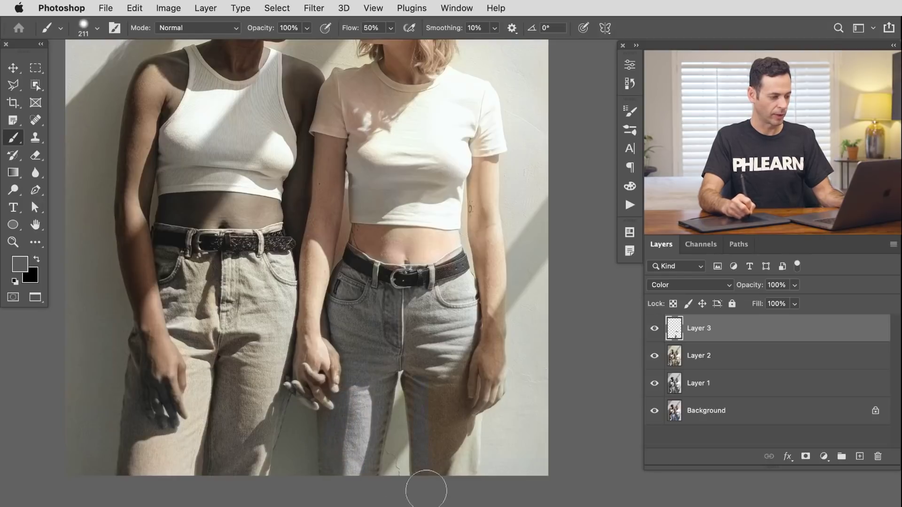
pyautogui.moveTo(425, 455); pyautogui.dragTo(446, 365)
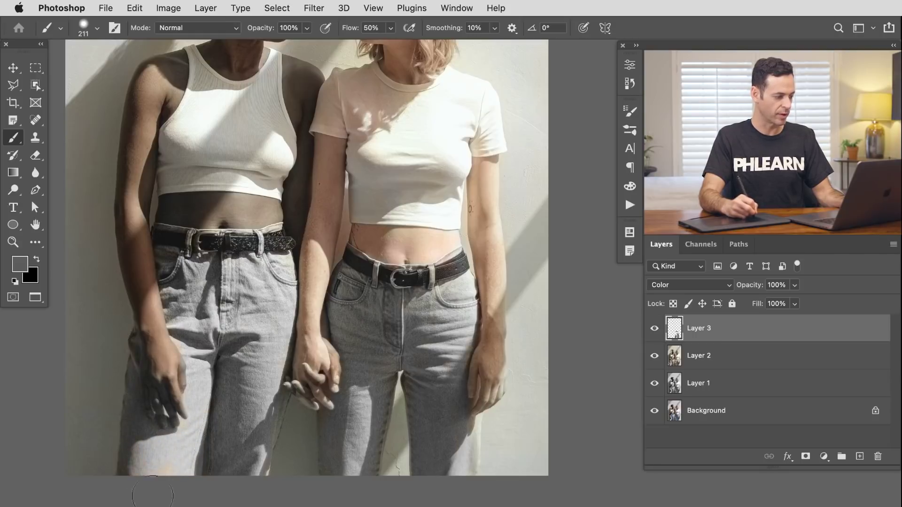
pyautogui.scroll(3, 408, 343)
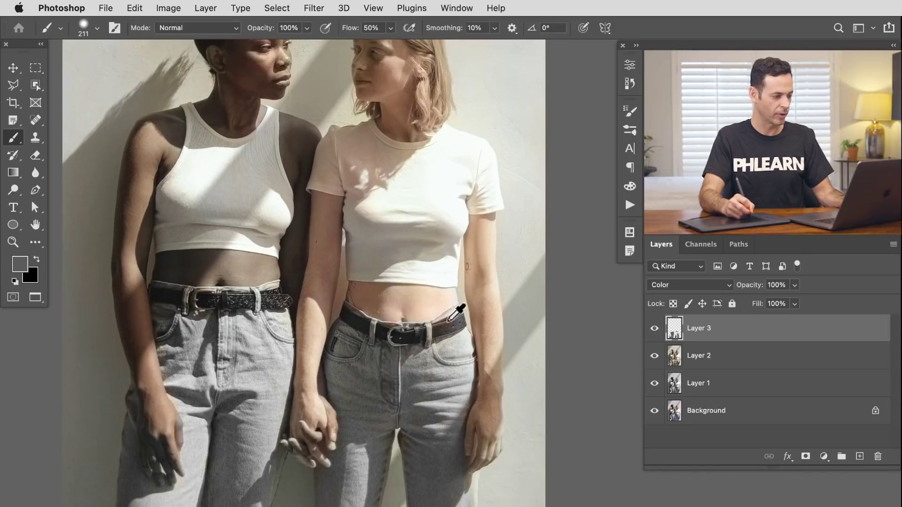
# - At 20% opacity, paint sampled near-white and grey-beige over the tinted shirt chest and shoulder
pyautogui.keyDown('alt'); pyautogui.click(489, 252); pyautogui.keyUp('alt')
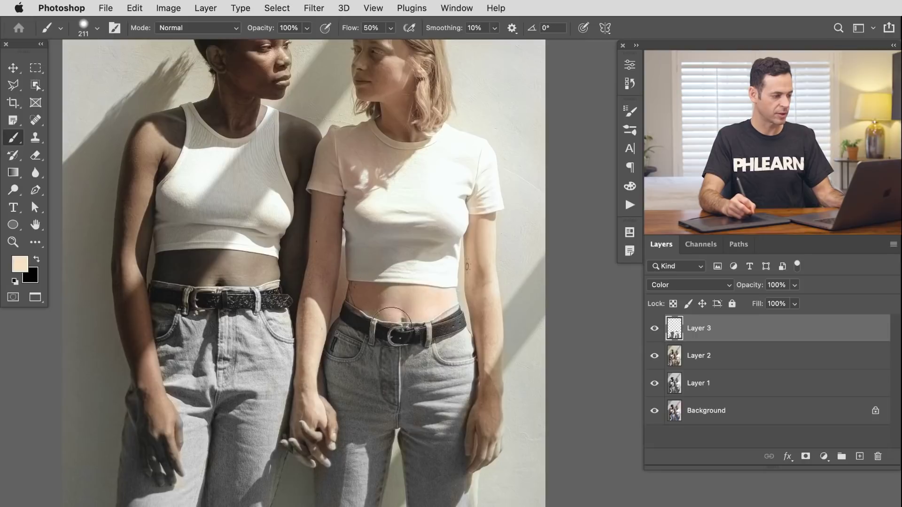
pyautogui.moveTo(391, 328)
pyautogui.mouseDown()
pyautogui.moveTo(353, 386)
pyautogui.moveTo(353, 413)
pyautogui.mouseUp()
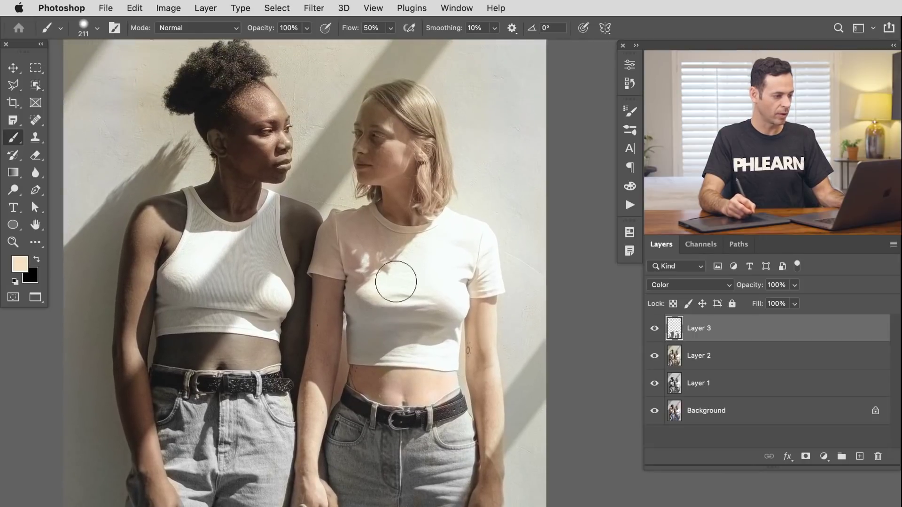
pyautogui.moveTo(395, 282); pyautogui.dragTo(409, 285)
pyautogui.keyDown('alt'); pyautogui.click(414, 258); pyautogui.keyUp('alt')
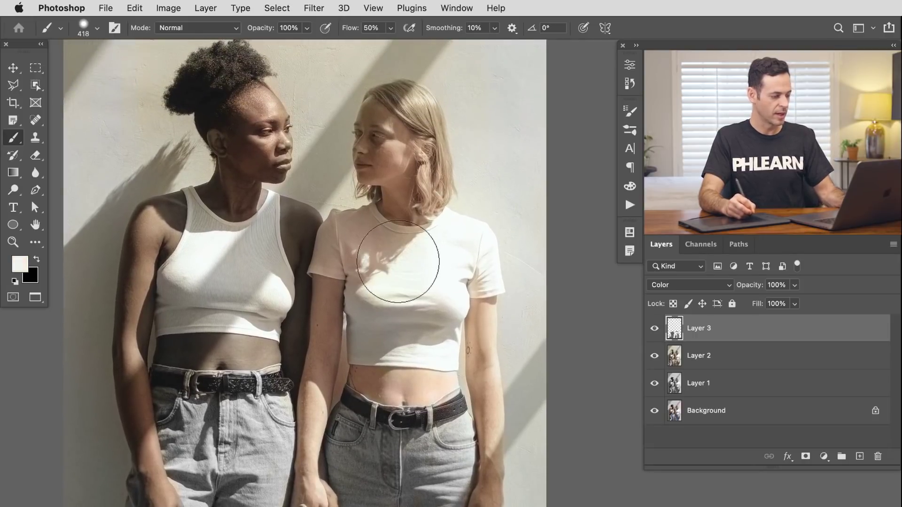
pyautogui.press('2')
pyautogui.moveTo(372, 271)
pyautogui.mouseDown()
pyautogui.moveTo(410, 252)
pyautogui.moveTo(328, 254)
pyautogui.mouseUp()
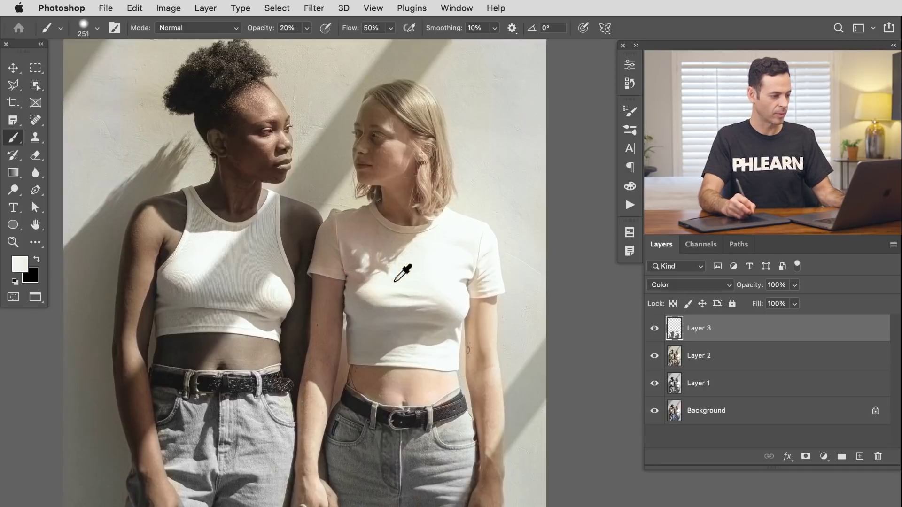
pyautogui.keyDown('alt'); pyautogui.click(374, 341); pyautogui.keyUp('alt')
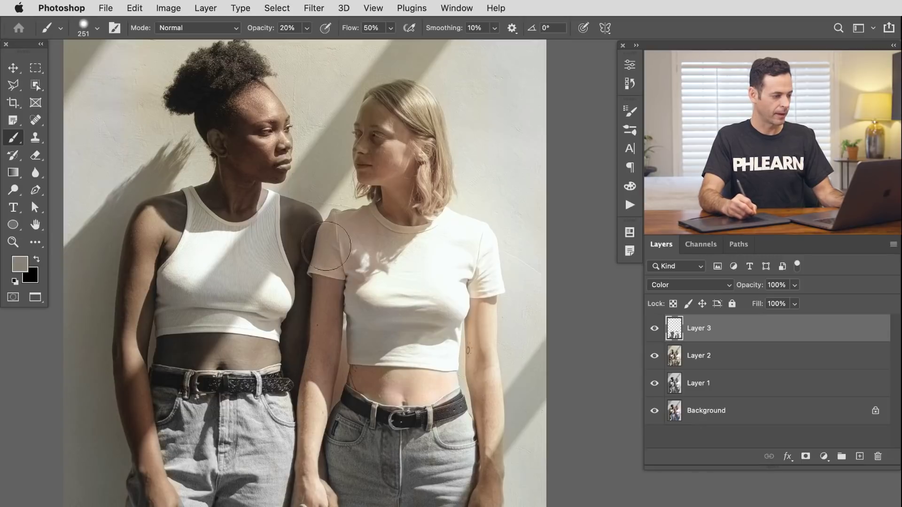
pyautogui.moveTo(364, 236)
pyautogui.mouseDown()
pyautogui.moveTo(382, 250)
pyautogui.moveTo(376, 241)
pyautogui.moveTo(409, 244)
pyautogui.moveTo(391, 243)
pyautogui.mouseUp()
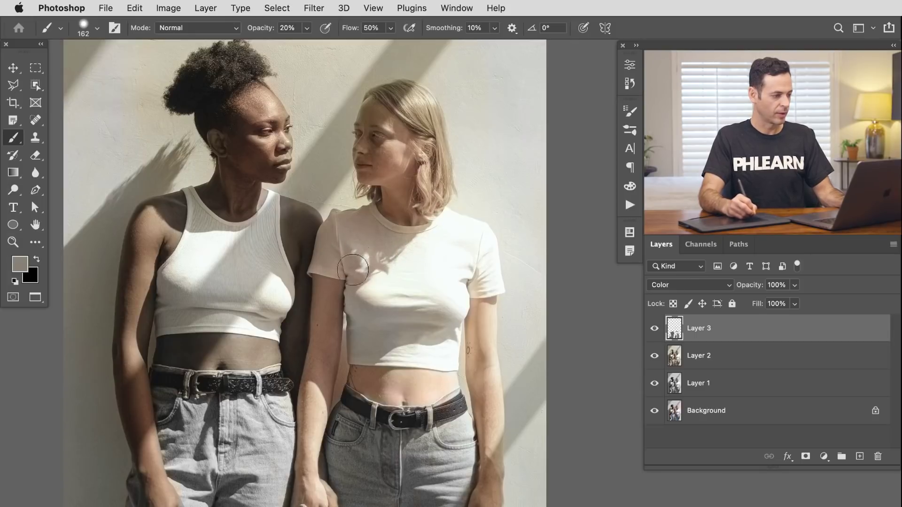
pyautogui.scroll(-5, 364, 308)
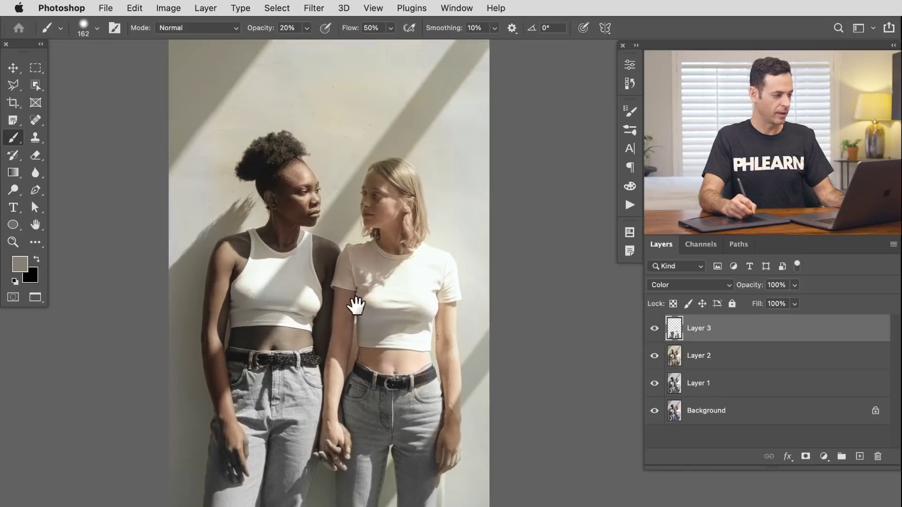
# - Enlarge the brush, sample the wall's light grey, and set 100% opacity with 80% flow
pyautogui.moveTo(201, 312); pyautogui.dragTo(245, 312)
pyautogui.keyDown('alt'); pyautogui.click(177, 243); pyautogui.keyUp('alt')
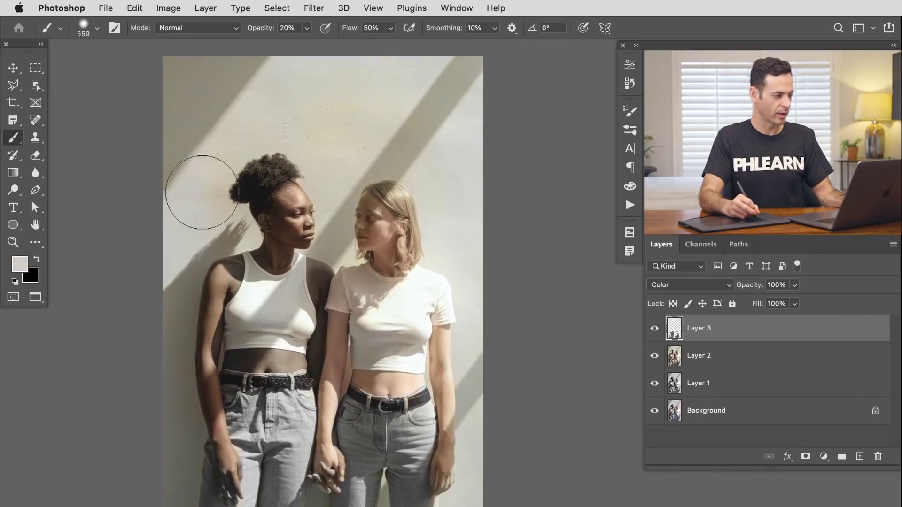
pyautogui.press('7')
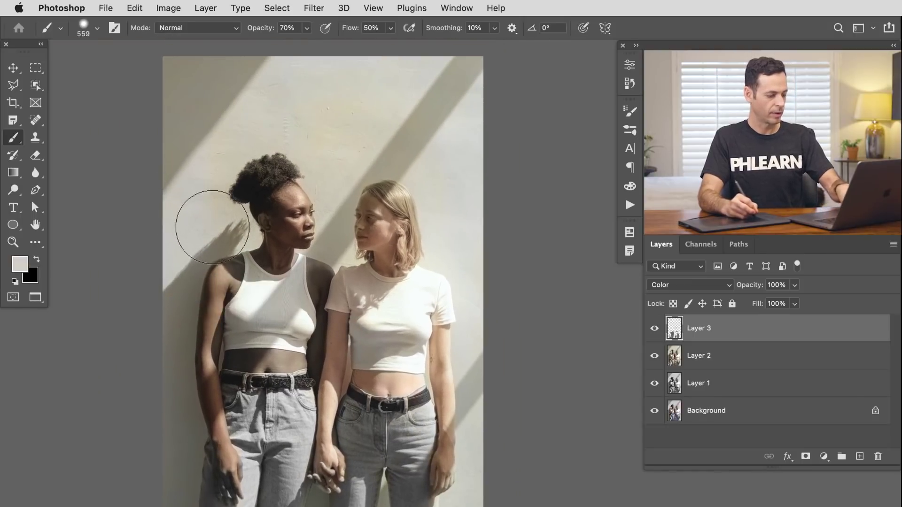
pyautogui.press('0')
pyautogui.hotkey('shift', '8')
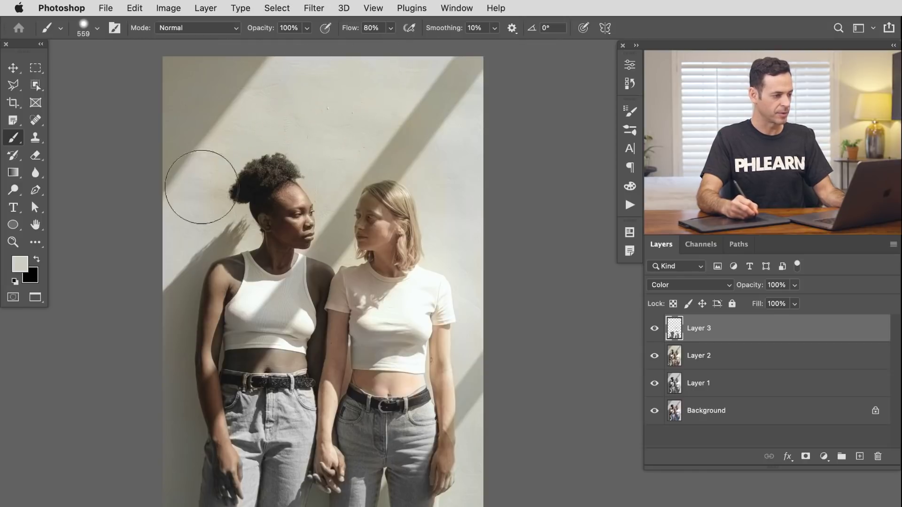
# - Sample skin tones from the hand and reduce the brush size to 119
pyautogui.moveTo(247, 228); pyautogui.dragTo(233, 228)
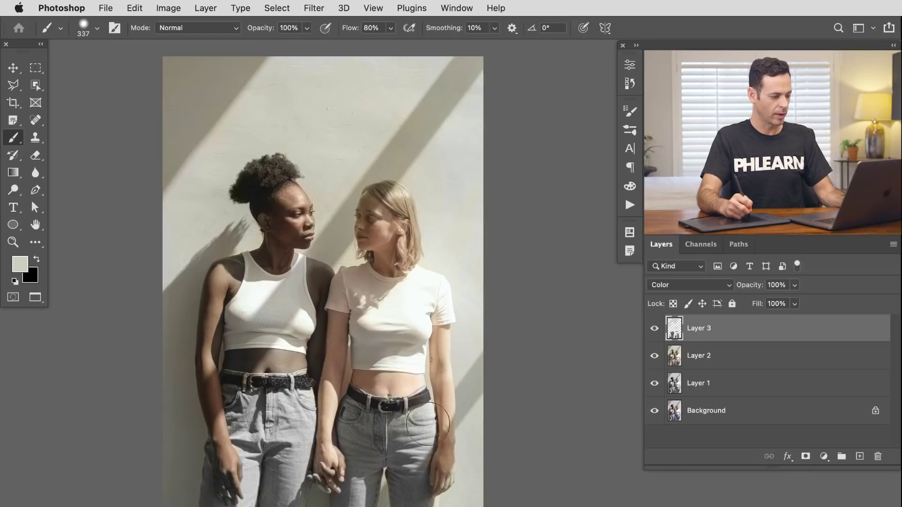
pyautogui.moveTo(341, 489); pyautogui.dragTo(336, 477)
pyautogui.keyDown('alt'); pyautogui.click(336, 477); pyautogui.keyUp('alt')
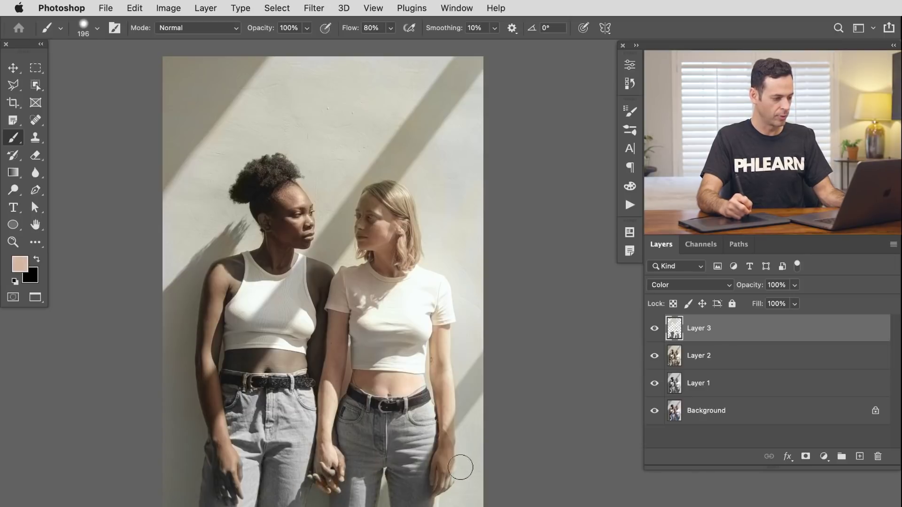
pyautogui.keyDown('alt'); pyautogui.click(445, 474); pyautogui.keyUp('alt')
pyautogui.keyDown('alt'); pyautogui.click(417, 494); pyautogui.keyUp('alt')
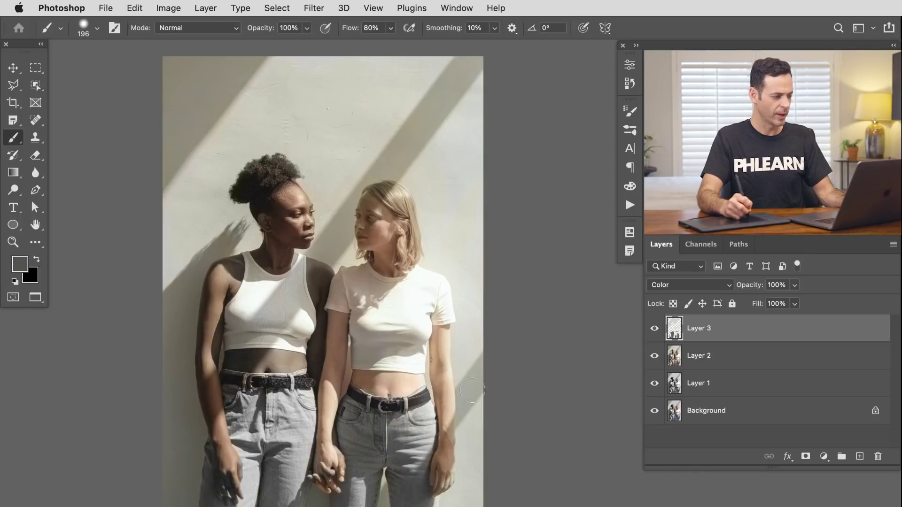
pyautogui.keyDown('alt'); pyautogui.click(232, 469); pyautogui.keyUp('alt')
pyautogui.moveTo(232, 468); pyautogui.dragTo(239, 476)
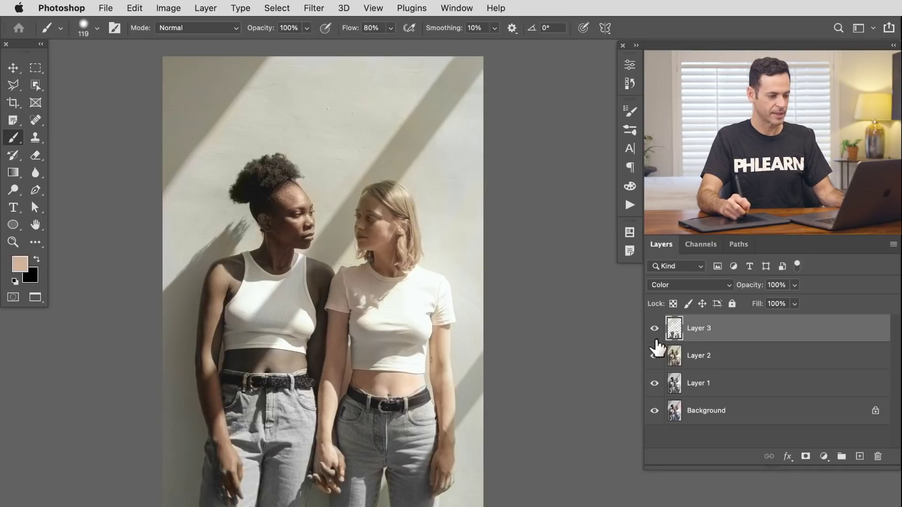
# - Zoom in on the right woman's belt and toggle Layer 3 for a before/after comparison
pyautogui.keyDown('super'); pyautogui.click(404, 408); pyautogui.keyUp('super')
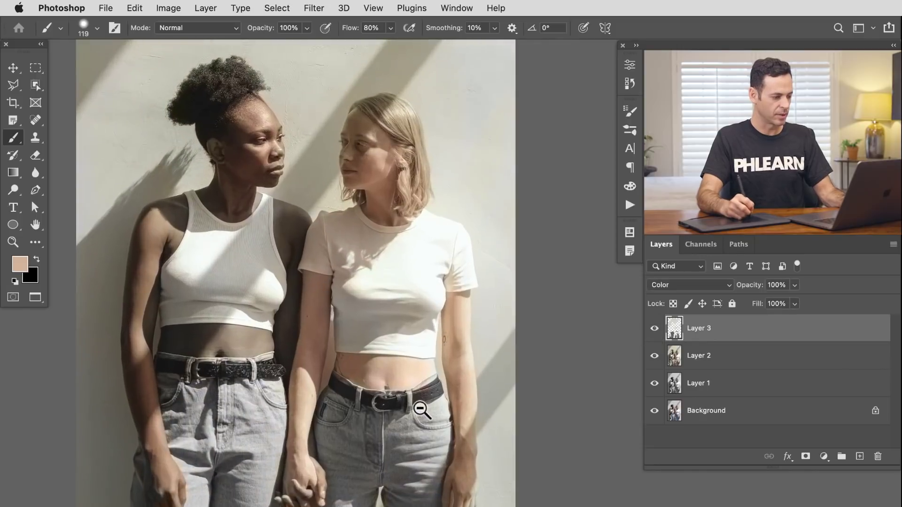
pyautogui.click(654, 328)
pyautogui.click(654, 328)
pyautogui.click(654, 328)
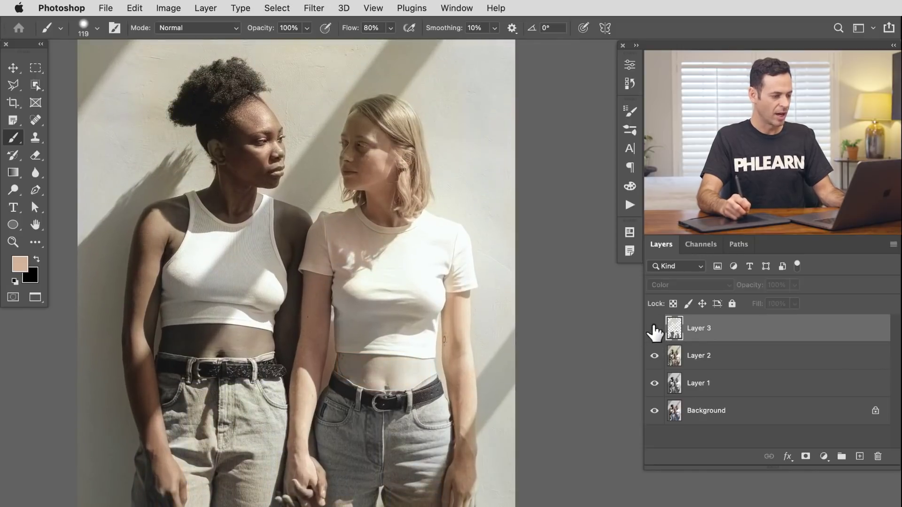
pyautogui.click(654, 328)
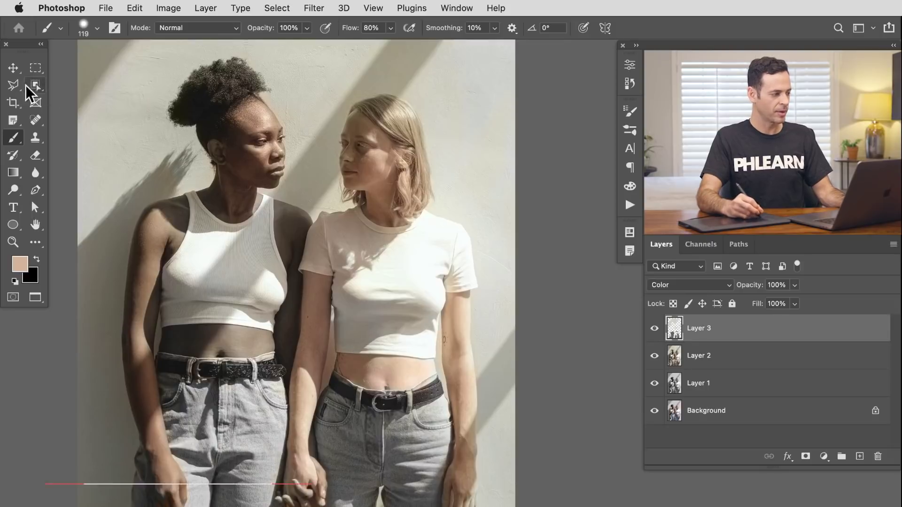
pyautogui.moveTo(13, 85); pyautogui.dragTo(61, 82)
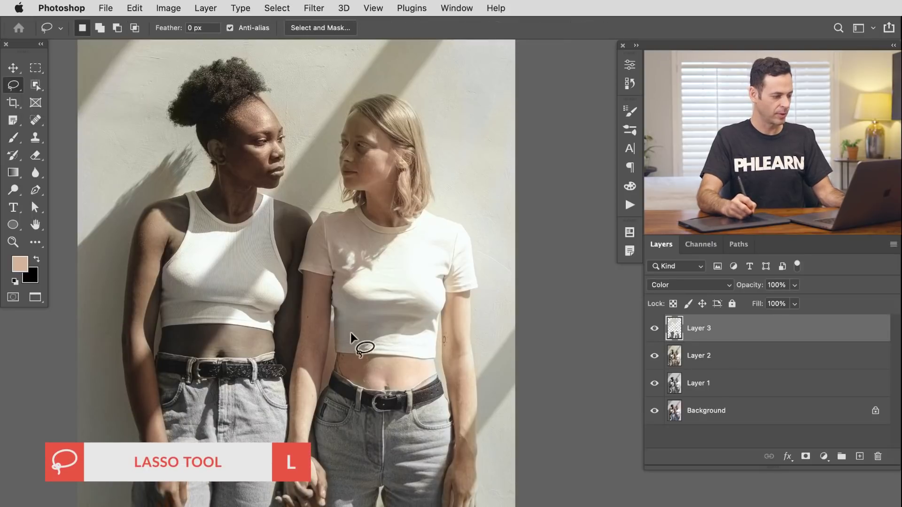
# - Lasso the right woman's midriff and boost its saturation with Hue/Saturation
pyautogui.moveTo(375, 410)
pyautogui.mouseDown()
pyautogui.moveTo(411, 400)
pyautogui.moveTo(430, 383)
pyautogui.moveTo(434, 333)
pyautogui.mouseUp()
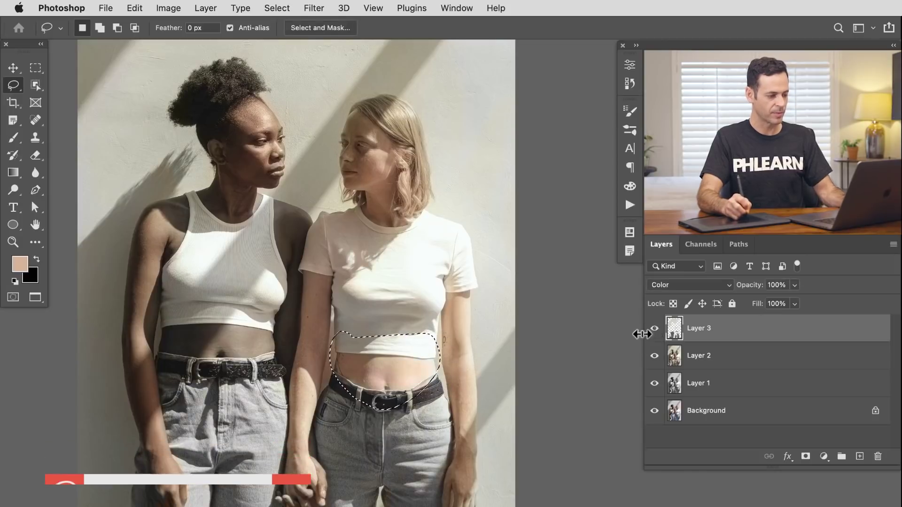
pyautogui.press('super+u')
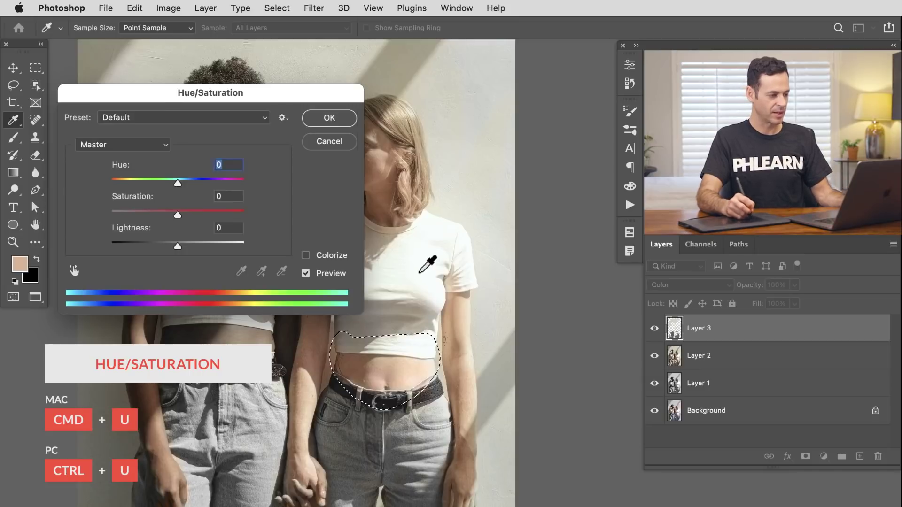
pyautogui.moveTo(174, 214)
pyautogui.mouseDown()
pyautogui.moveTo(249, 210)
pyautogui.moveTo(154, 219)
pyautogui.moveTo(171, 221)
pyautogui.mouseUp()
pyautogui.click(331, 119)
pyautogui.press('l')
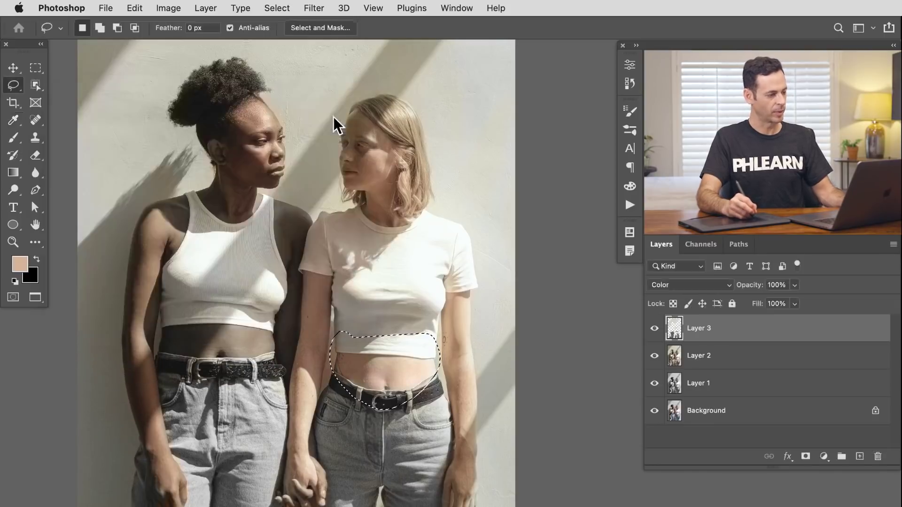
pyautogui.press('super+d')
# - On Layer 2, lasso the left woman's face and hair and set Saturation to -12
pyautogui.hscroll(-1, 379, 302)
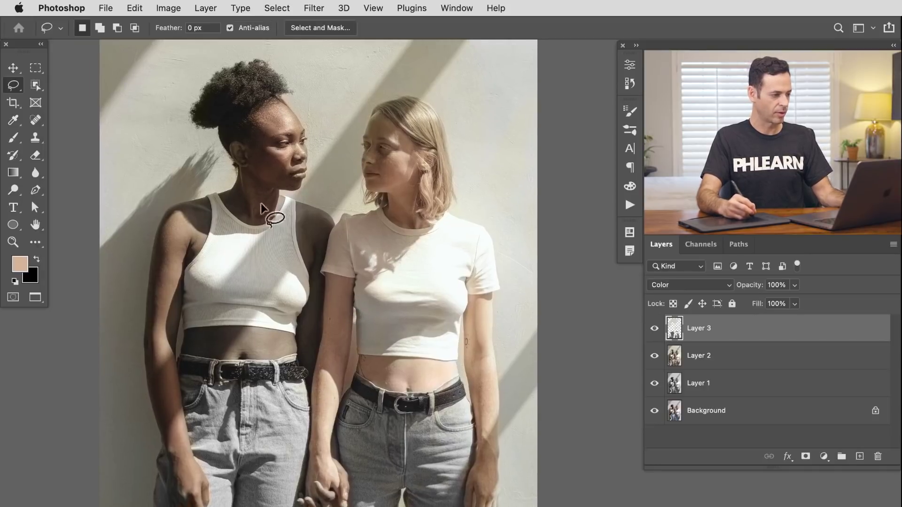
pyautogui.click(708, 356)
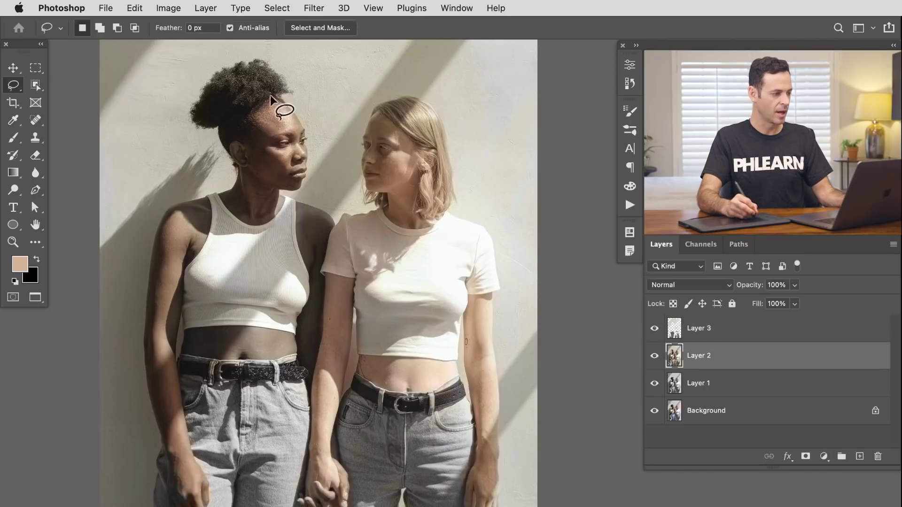
pyautogui.moveTo(247, 83)
pyautogui.mouseDown()
pyautogui.moveTo(220, 105)
pyautogui.moveTo(213, 131)
pyautogui.mouseUp()
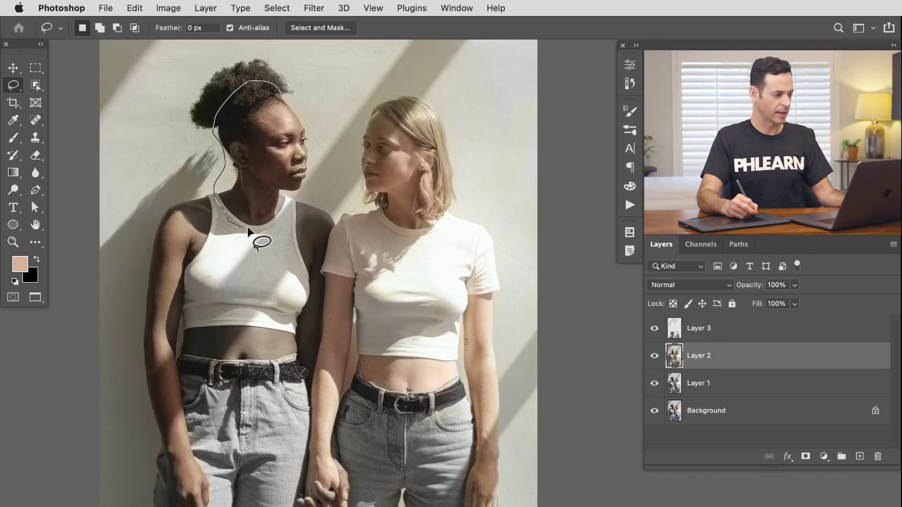
pyautogui.moveTo(247, 228)
pyautogui.mouseDown()
pyautogui.moveTo(306, 185)
pyautogui.moveTo(312, 150)
pyautogui.moveTo(304, 104)
pyautogui.moveTo(278, 77)
pyautogui.mouseUp()
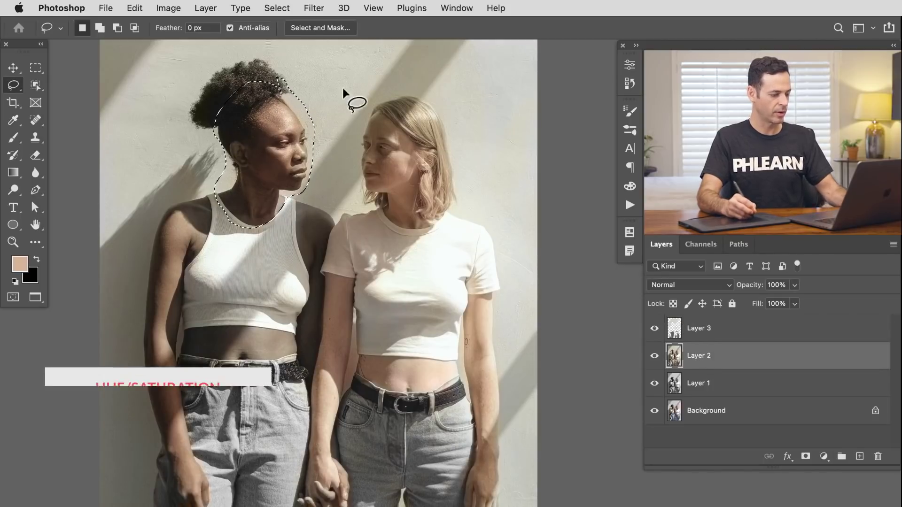
pyautogui.press('super+u')
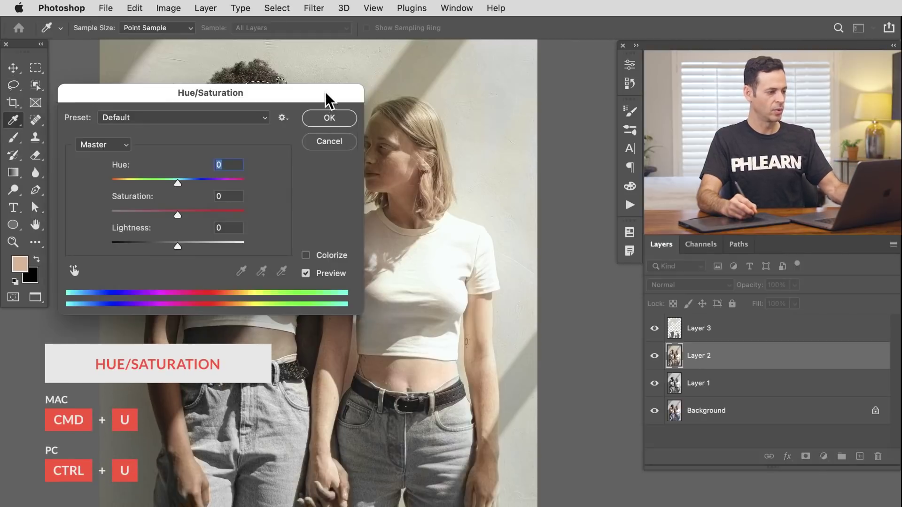
pyautogui.moveTo(325, 91); pyautogui.dragTo(561, 184)
pyautogui.moveTo(414, 303); pyautogui.dragTo(399, 306)
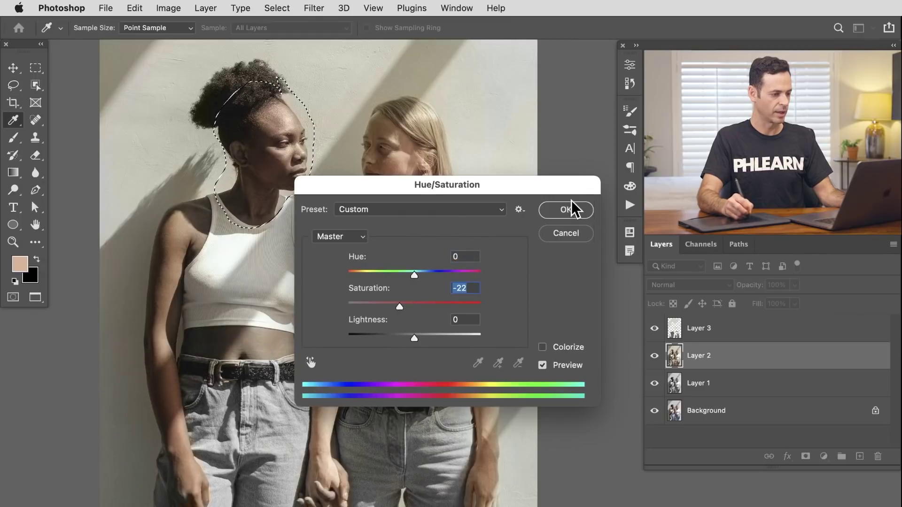
pyautogui.click(408, 302)
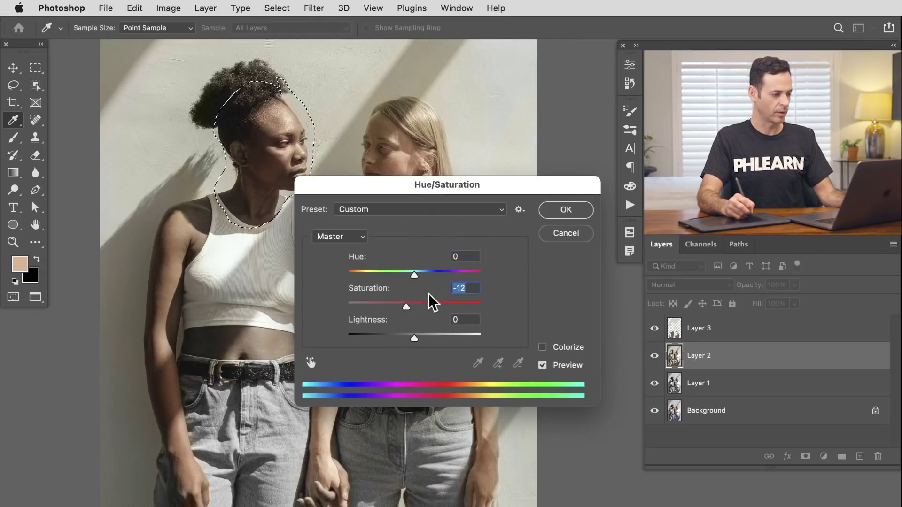
pyautogui.click(564, 211)
pyautogui.press('l')
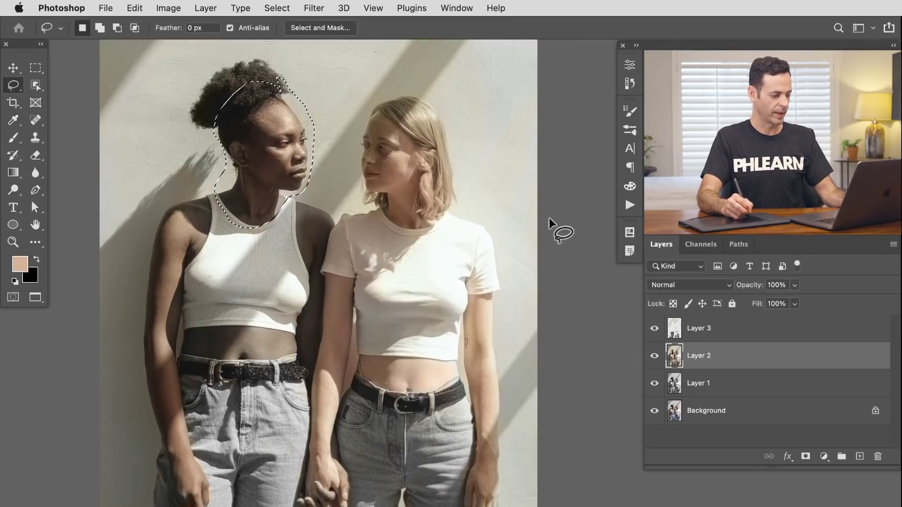
pyautogui.press('super+d')
pyautogui.moveTo(477, 306)
pyautogui.mouseDown()
pyautogui.moveTo(447, 312)
pyautogui.moveTo(430, 336)
pyautogui.moveTo(436, 323)
pyautogui.moveTo(478, 317)
pyautogui.mouseUp()
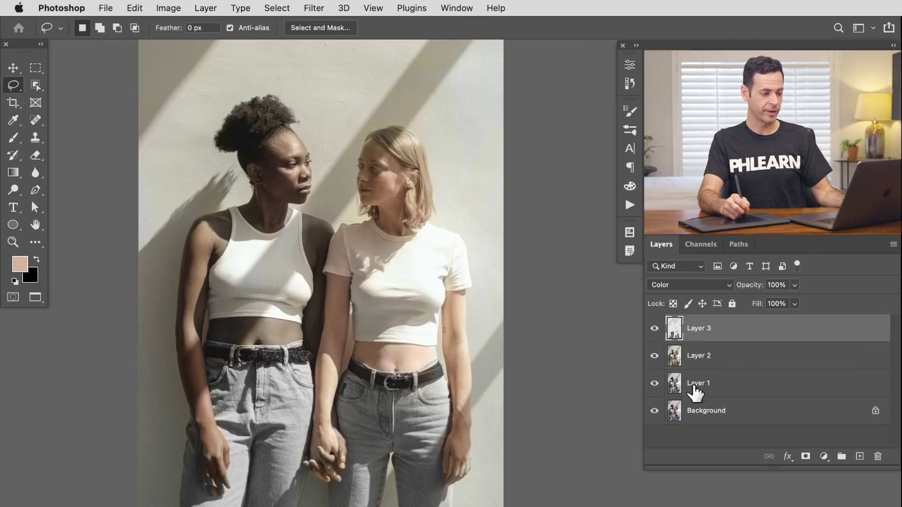
# - Group Layers 1–3 into Group 1 and toggle it repeatedly to compare with the original
pyautogui.keyDown('shift'); pyautogui.click(707, 385); pyautogui.keyUp('shift')
pyautogui.press('super+g')
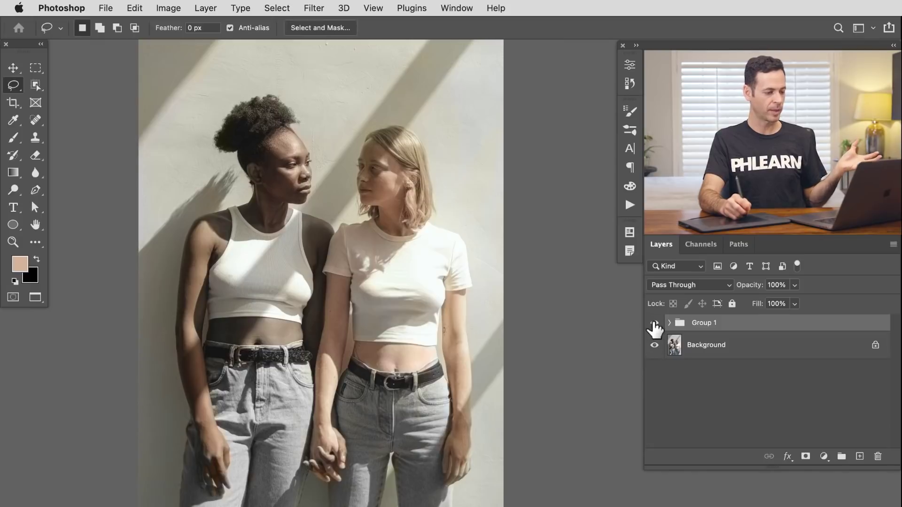
pyautogui.click(654, 323)
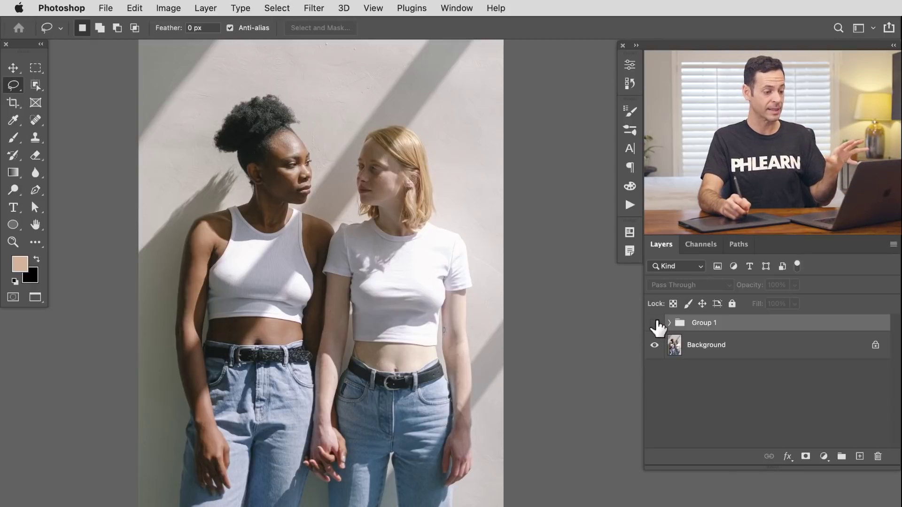
pyautogui.click(654, 323)
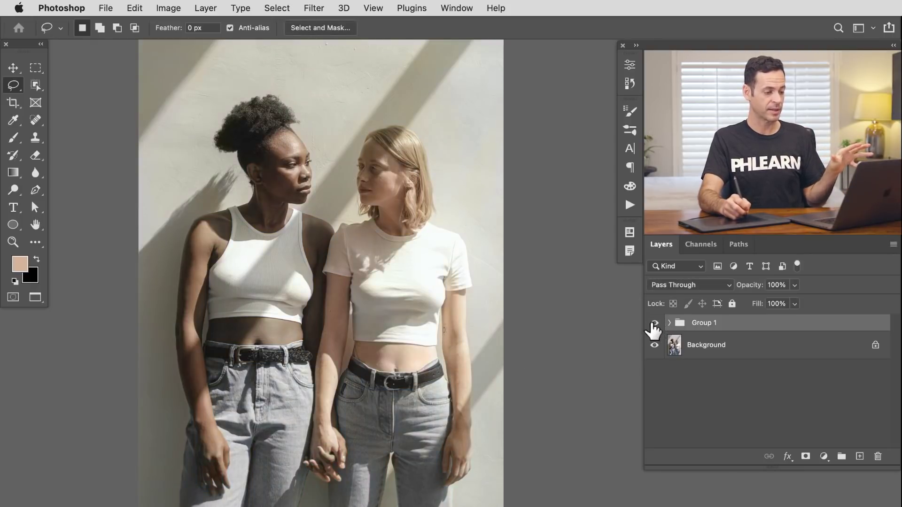
pyautogui.click(654, 323)
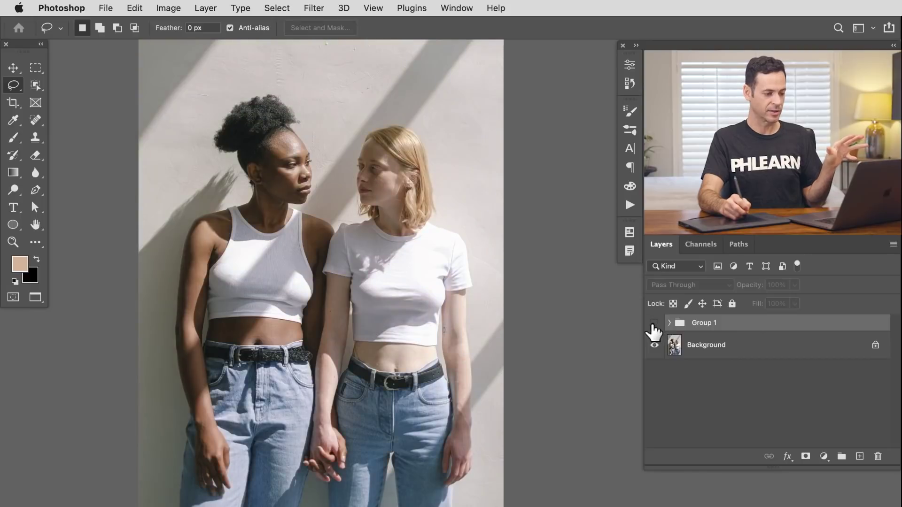
pyautogui.click(654, 323)
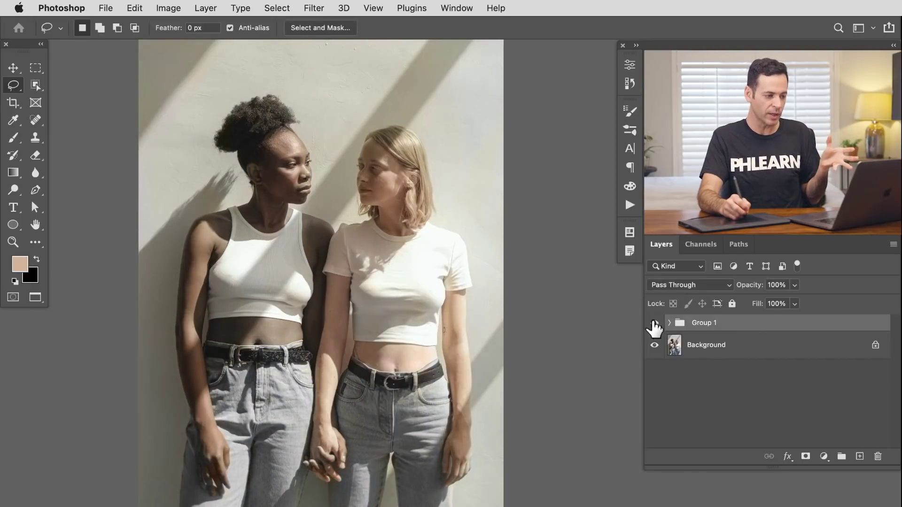
pyautogui.click(654, 323)
pyautogui.click(654, 323)
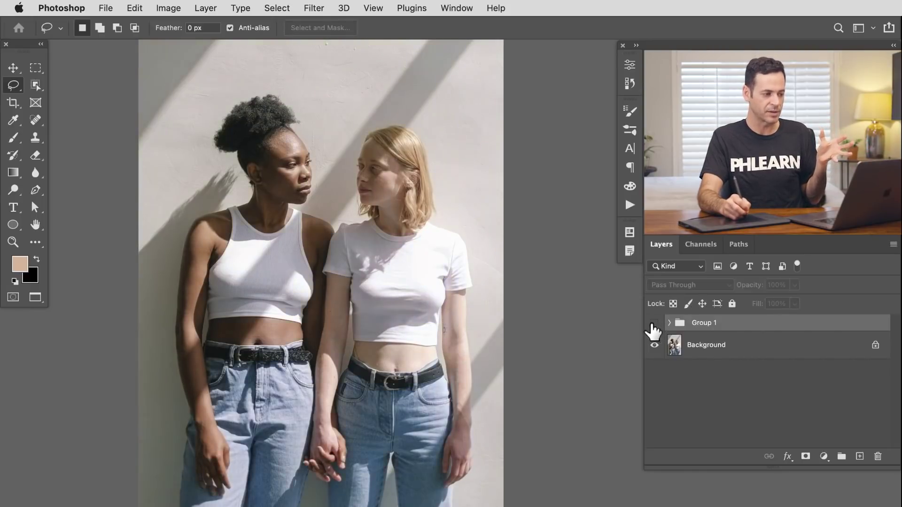
pyautogui.click(653, 324)
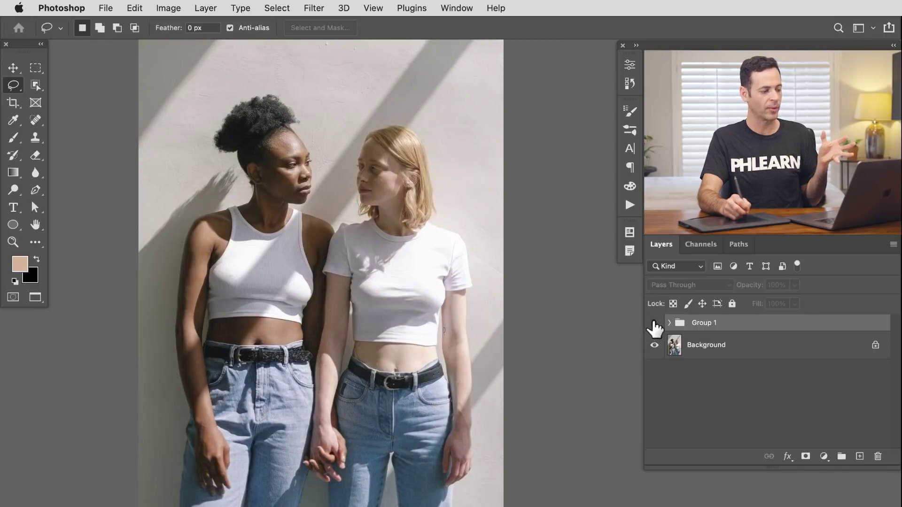
pyautogui.click(654, 324)
pyautogui.click(654, 323)
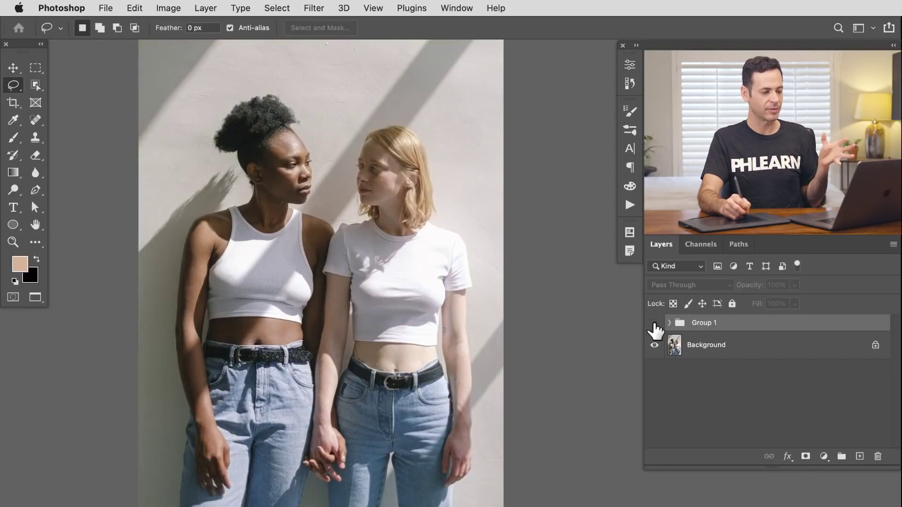
pyautogui.click(654, 324)
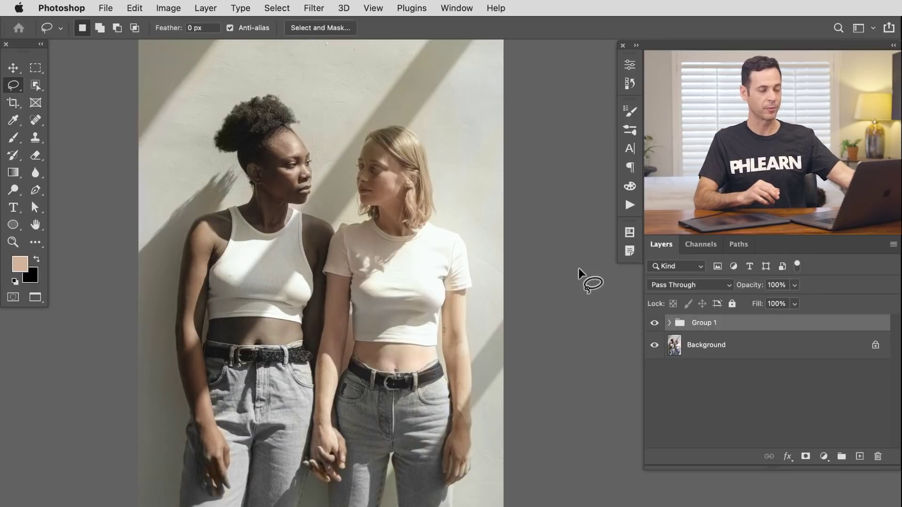